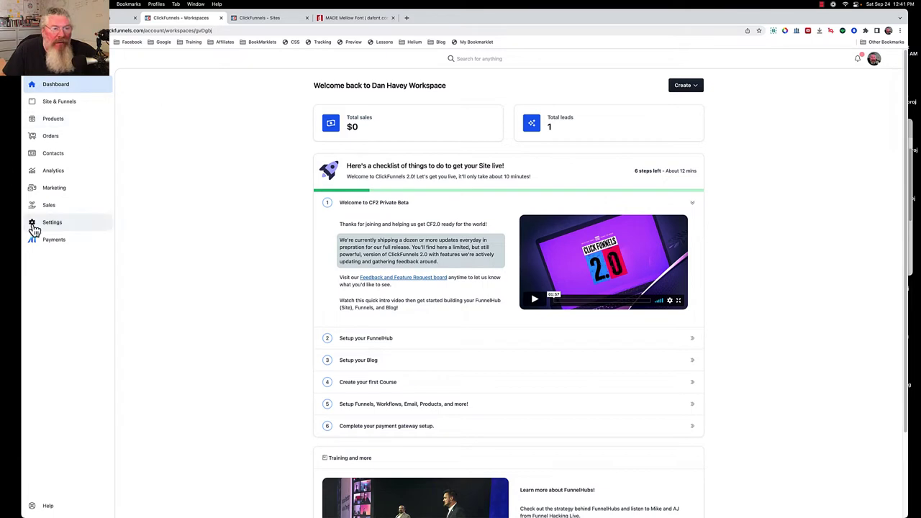
Step: Open the workspace's font assets and view the details of the existing Ninja Strike font
left_click(87, 228)
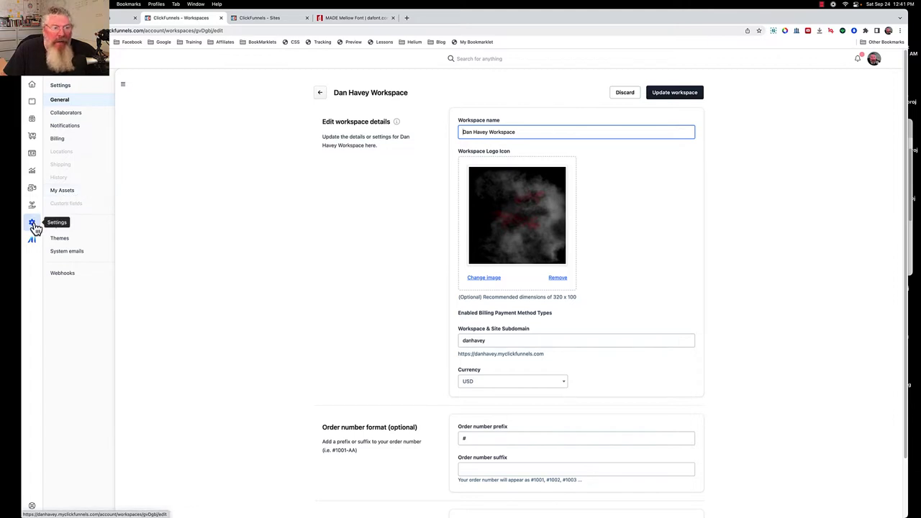
left_click(61, 200)
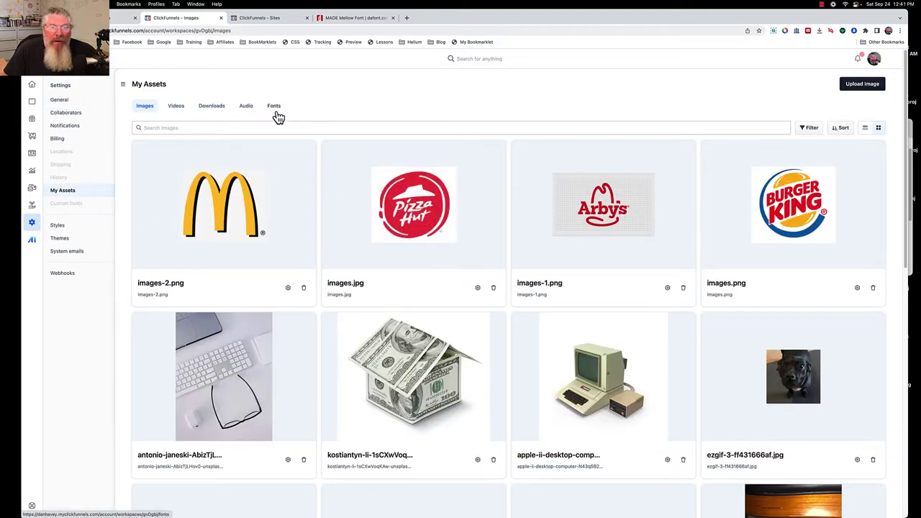
left_click(275, 112)
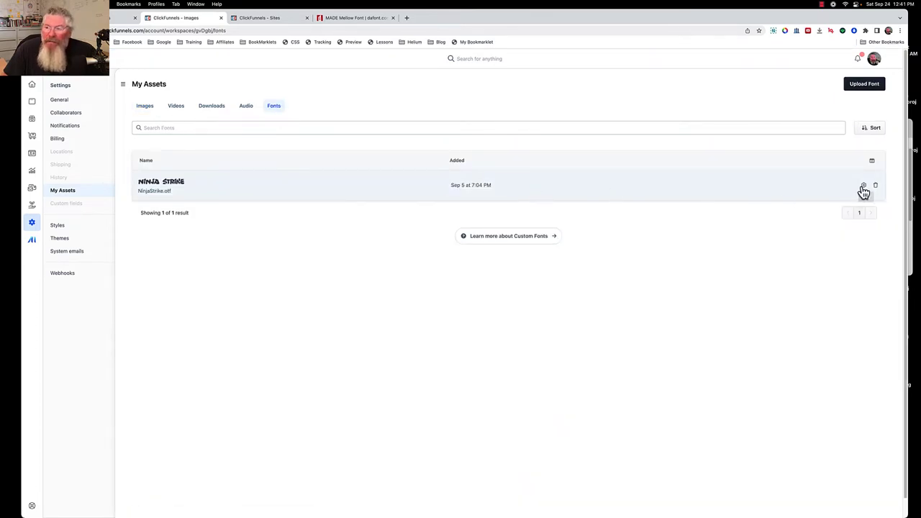
left_click(863, 186)
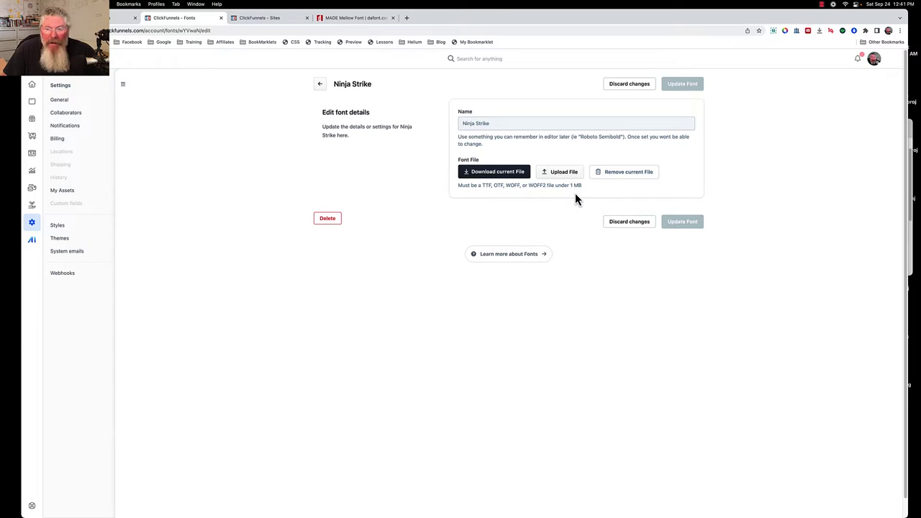
Step: Switch to the MADE Mellow page on dafont and compare its font styles with the files in the downloaded made_mellow folder
left_click(366, 22)
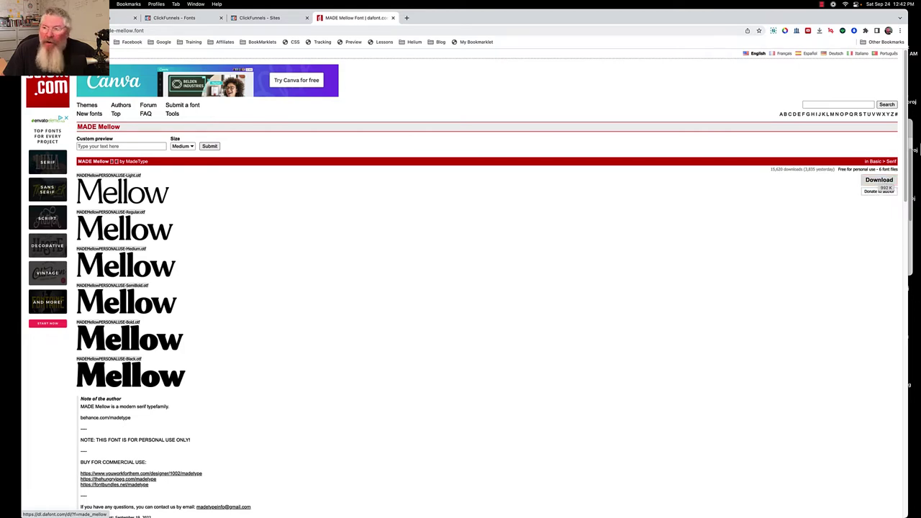
left_click(912, 144)
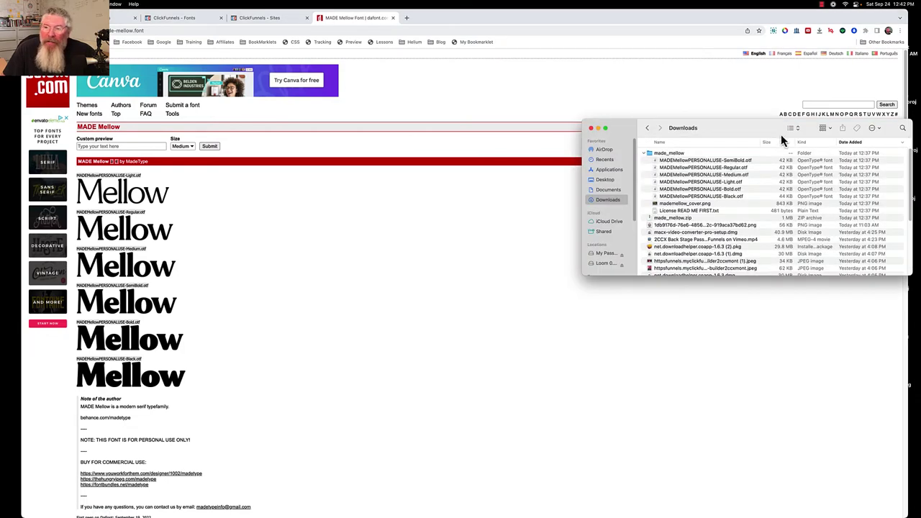
left_click_drag(727, 136, 718, 258)
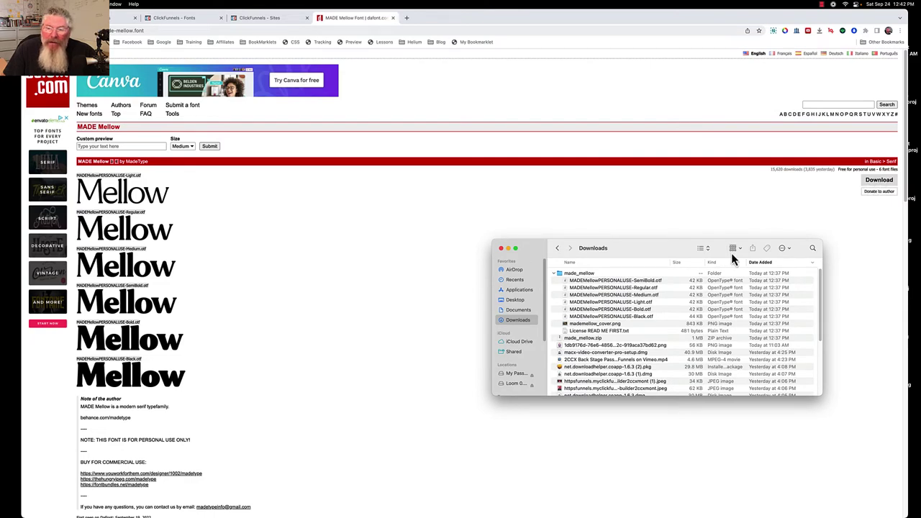
left_click(578, 339)
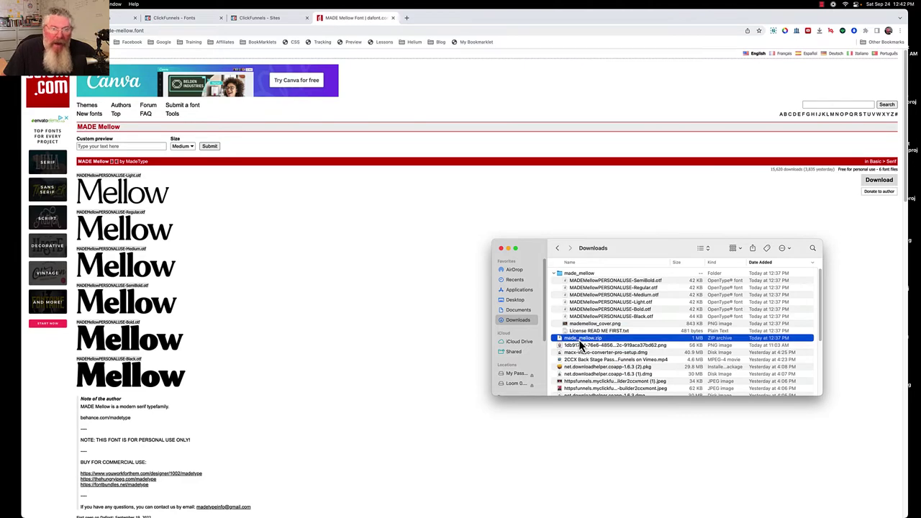
left_click(587, 274)
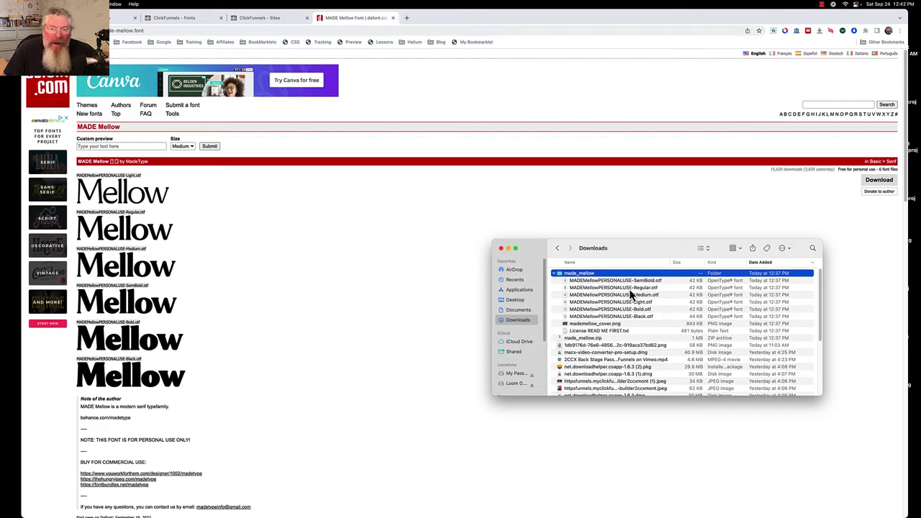
left_click_drag(640, 255, 339, 235)
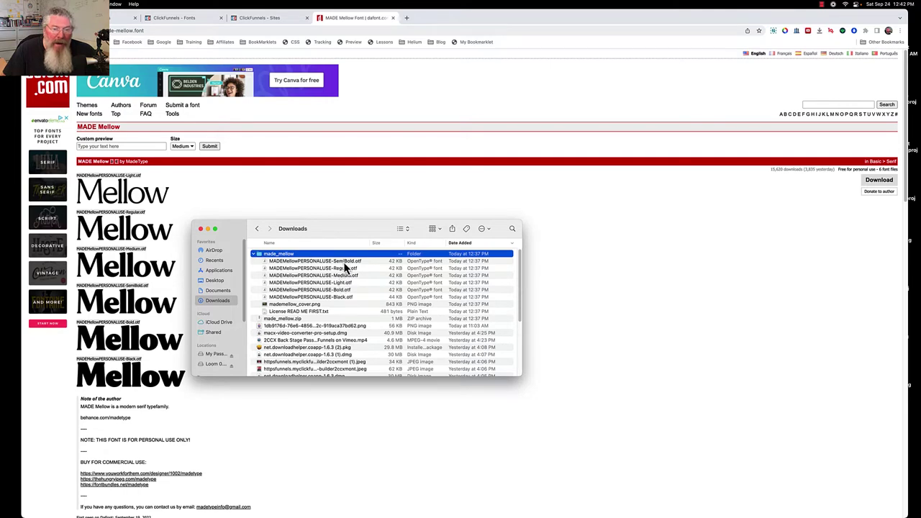
left_click_drag(336, 234, 353, 244)
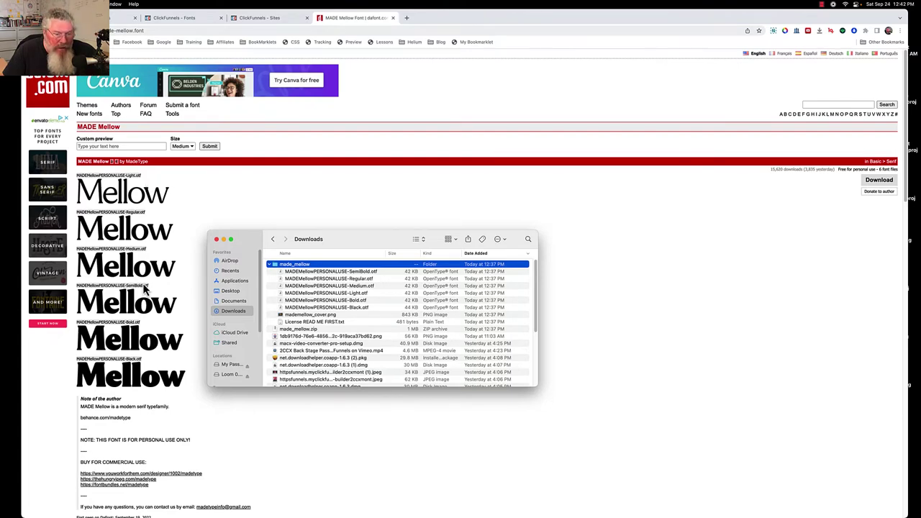
scroll(144, 288, "down", 3)
scroll(144, 288, "up", 3)
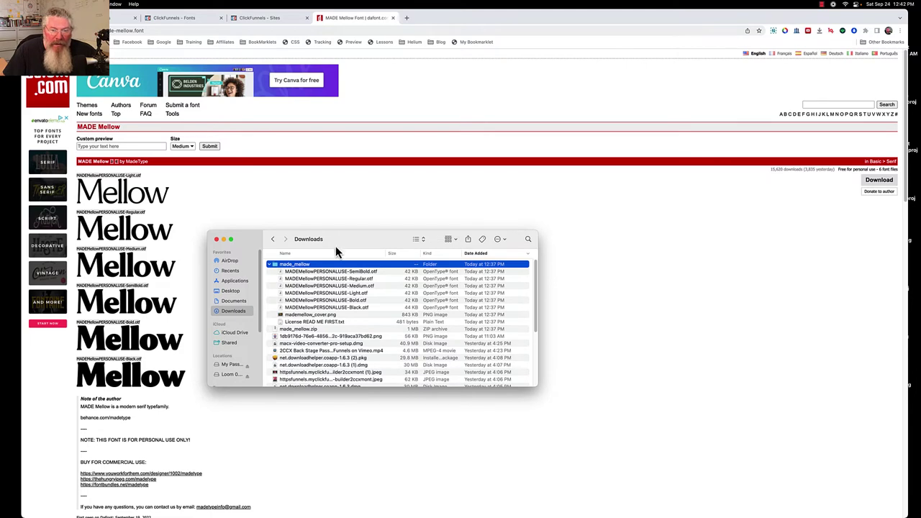
left_click(216, 239)
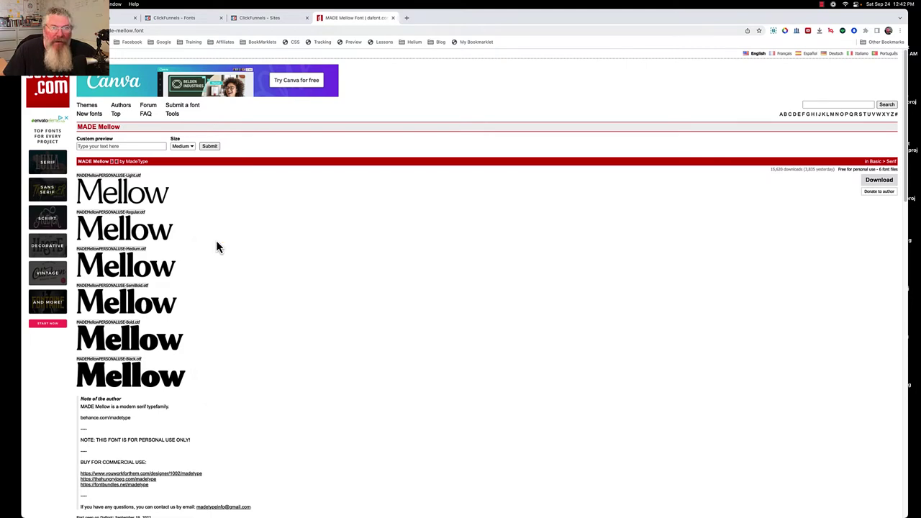
Step: Return to the ClickFunnels font assets and start a new font named Mellow Black
left_click(169, 20)
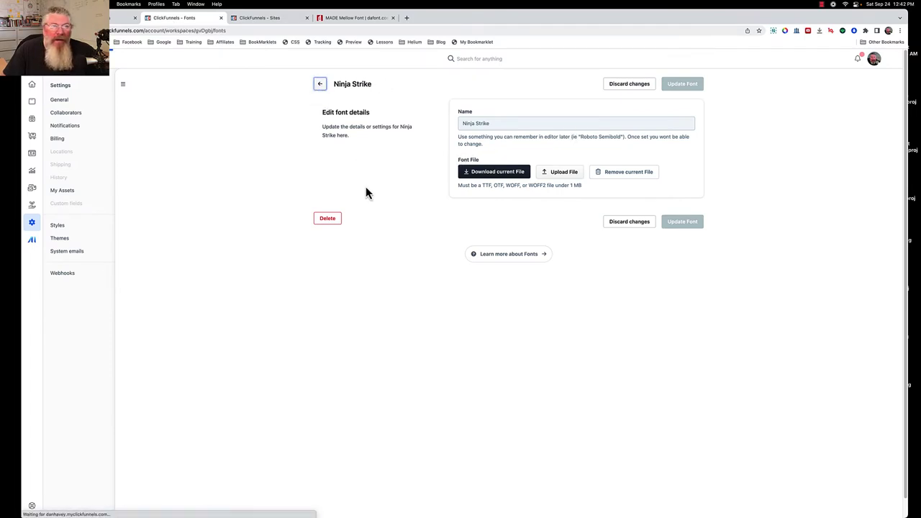
left_click(321, 87)
left_click(860, 85)
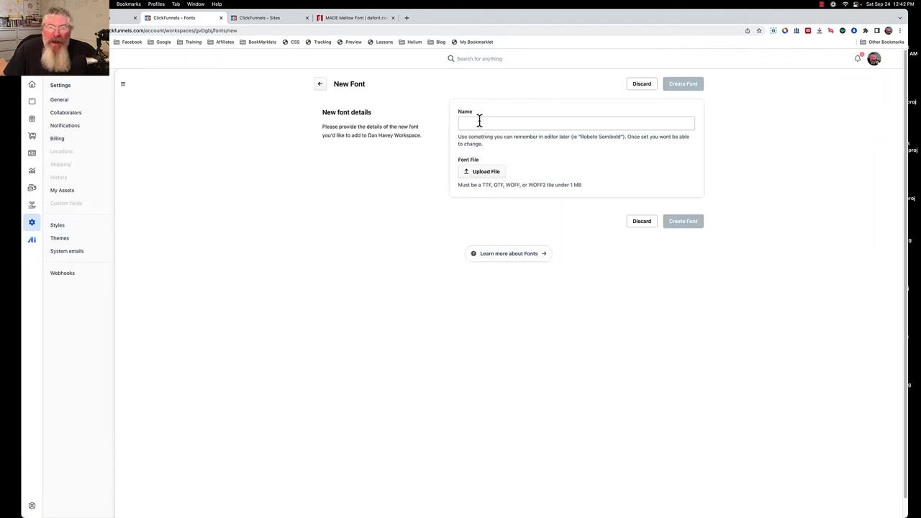
left_click(478, 123)
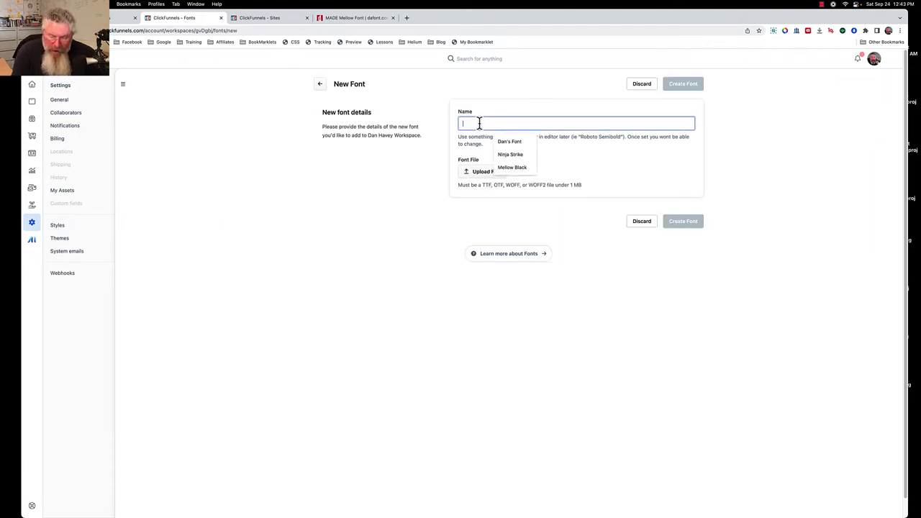
type("Mellow Black")
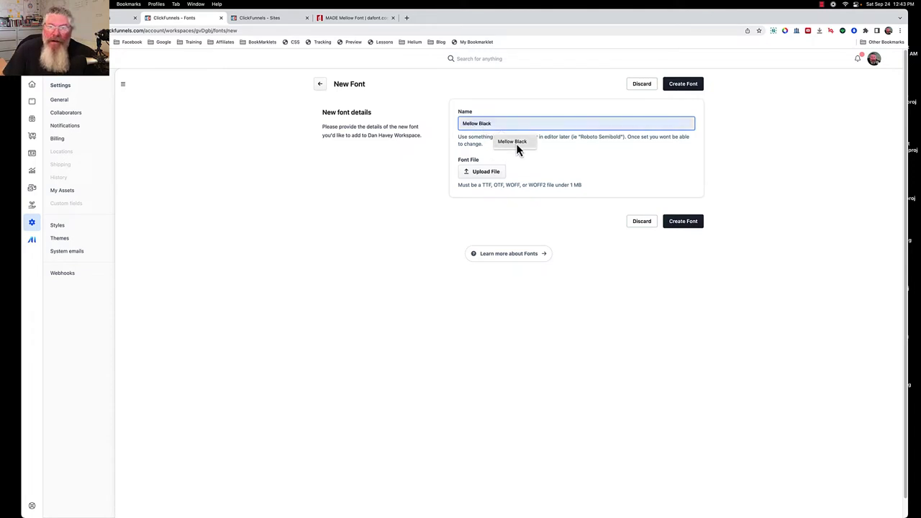
left_click(516, 143)
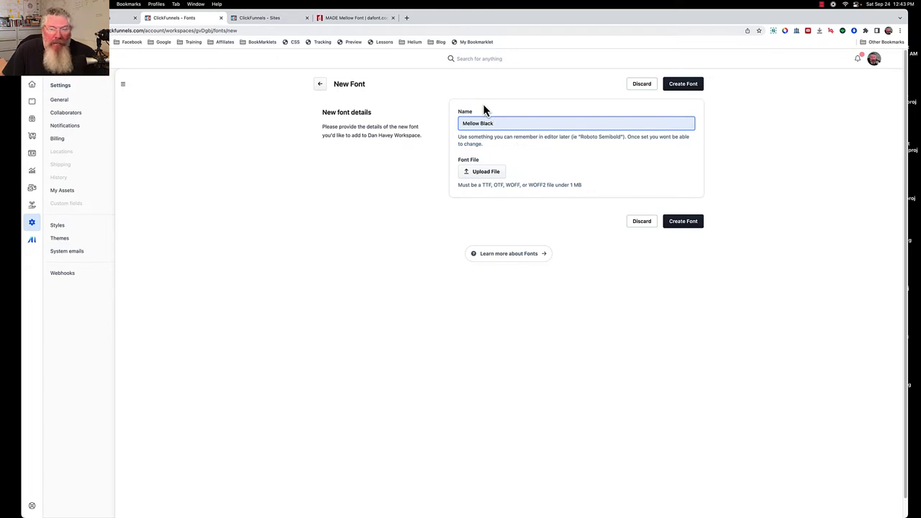
Step: Attach MADEMellowPERSONALUSE-Black.otf from the made_mellow folder in Downloads and create the font
left_click(487, 176)
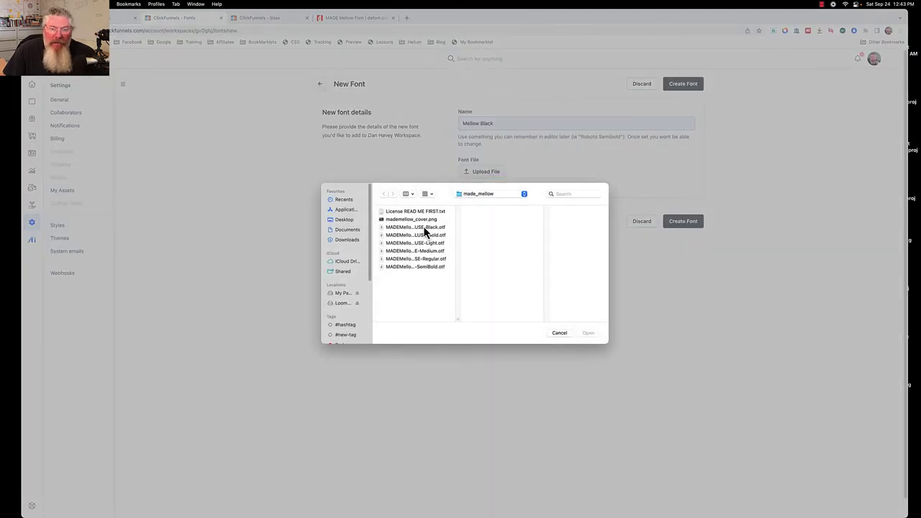
left_click(345, 240)
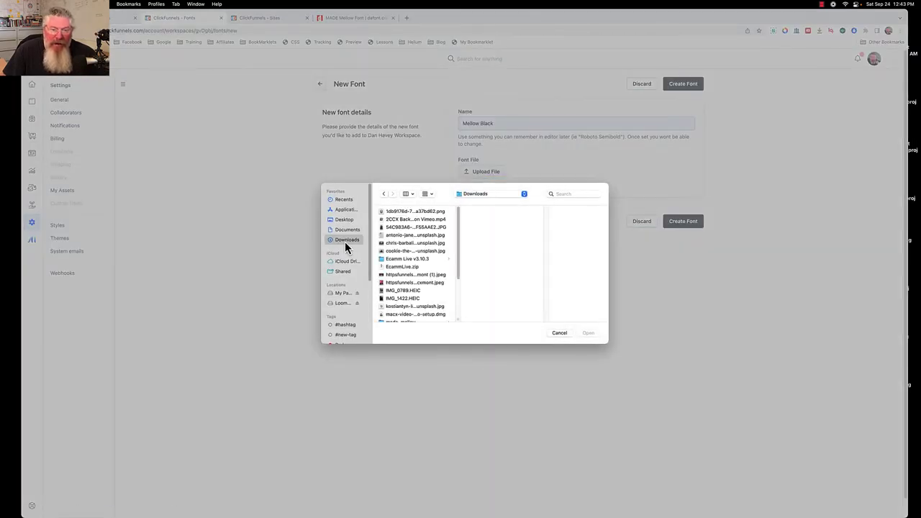
scroll(405, 246, "down", 2)
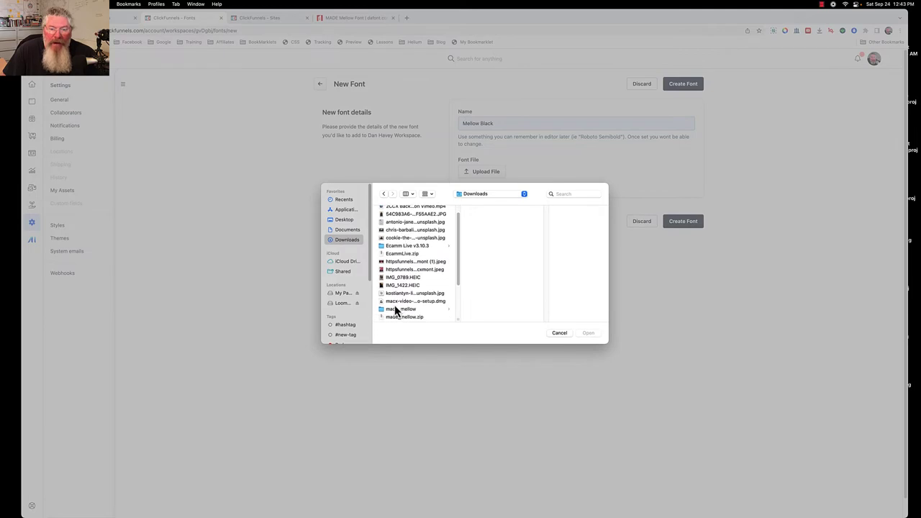
left_click(397, 309)
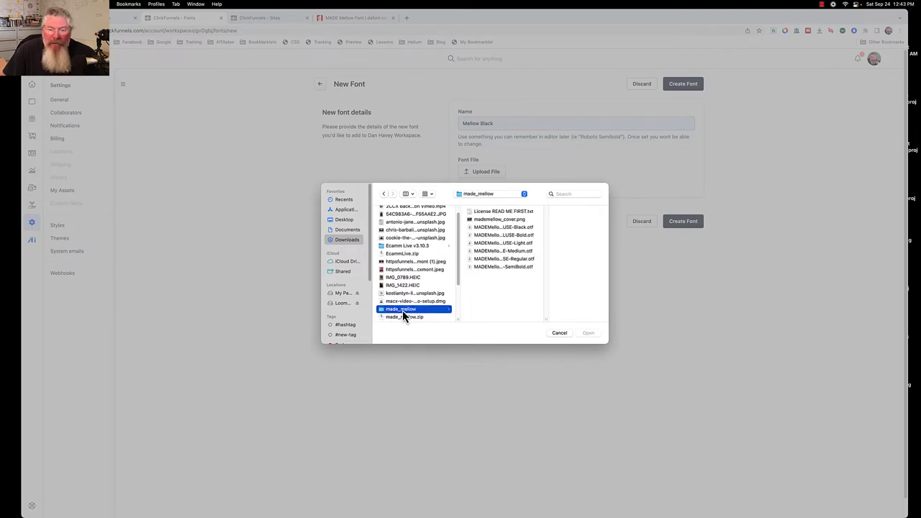
left_click(517, 229)
left_click(586, 334)
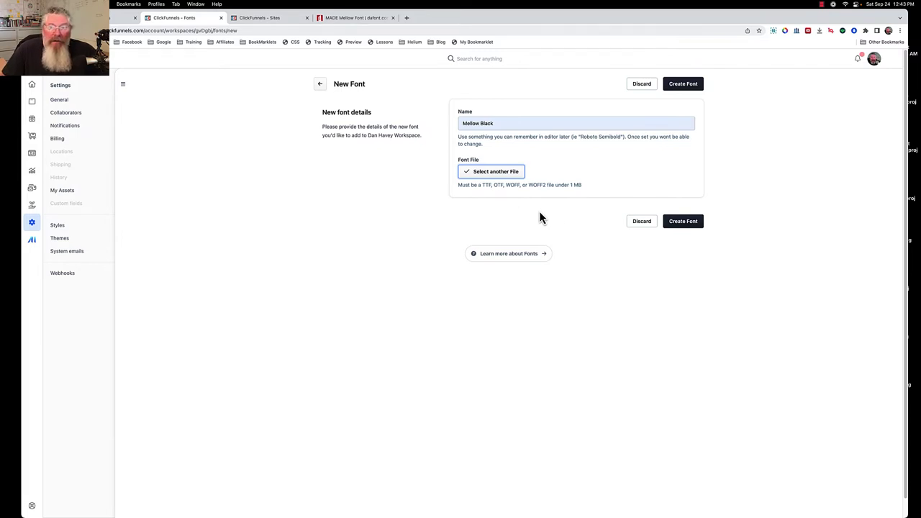
left_click(671, 224)
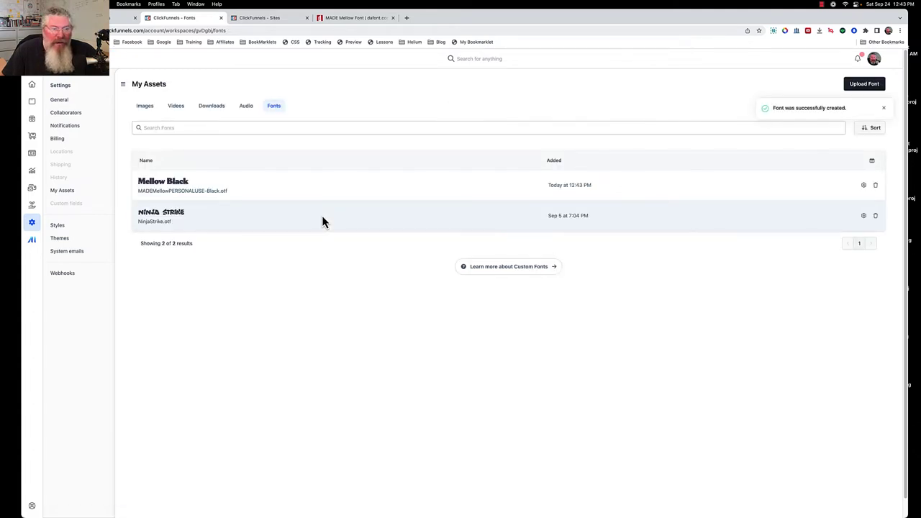
Step: Start another custom font entry named Mellow All
left_click(859, 91)
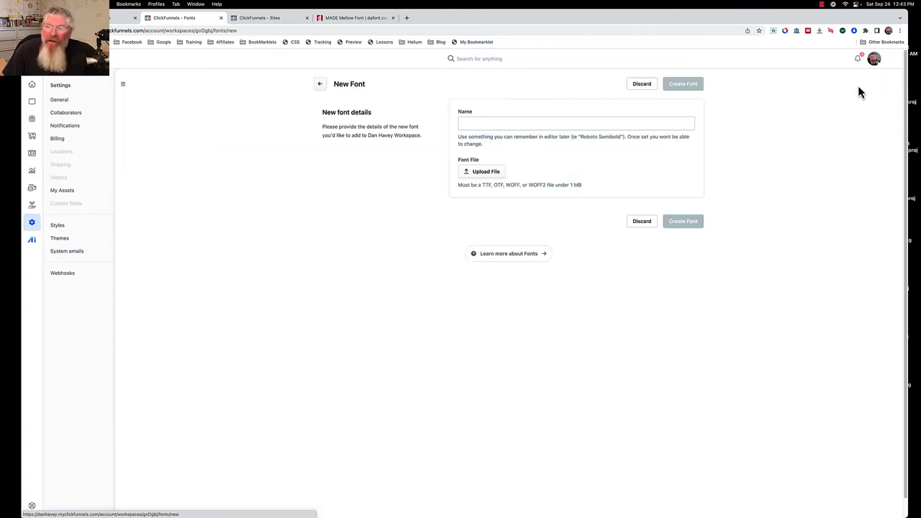
left_click(520, 124)
type("Me")
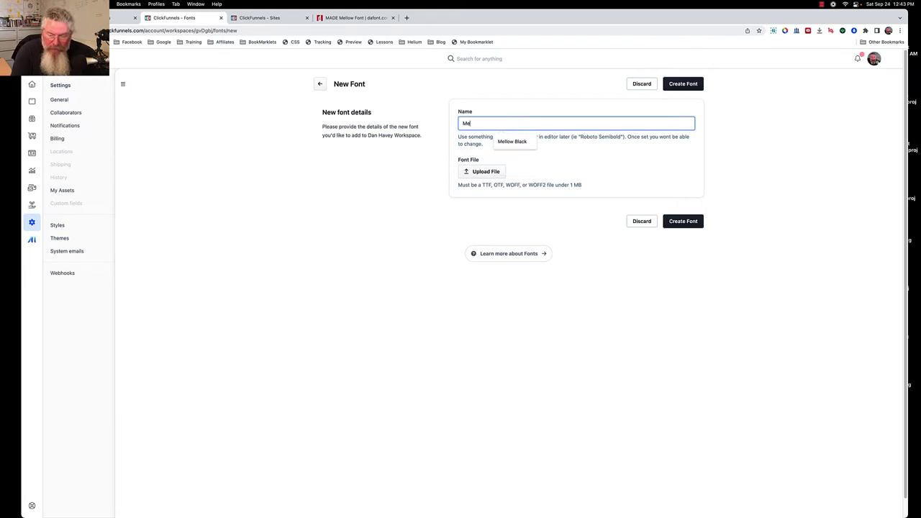
type("llow All")
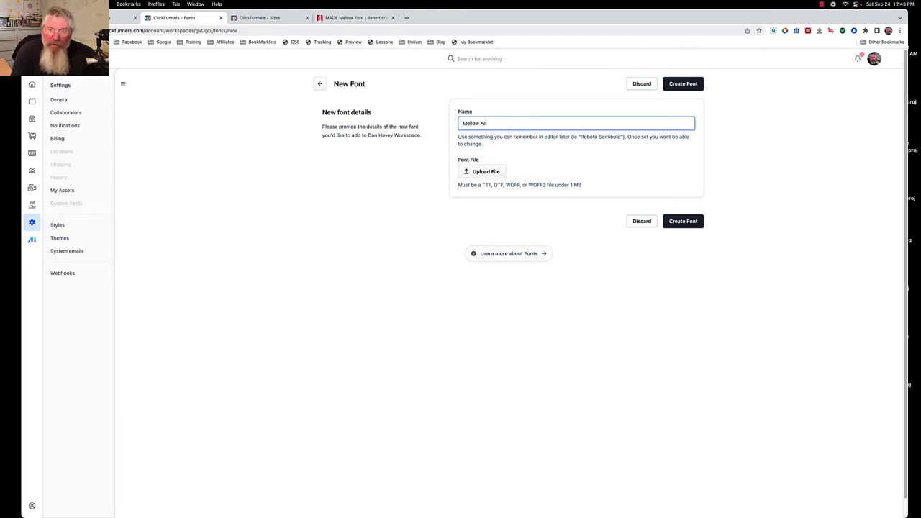
Step: Try to add both the SemiBold and the Regular MADE Mellow files to the Mellow All font
left_click(492, 172)
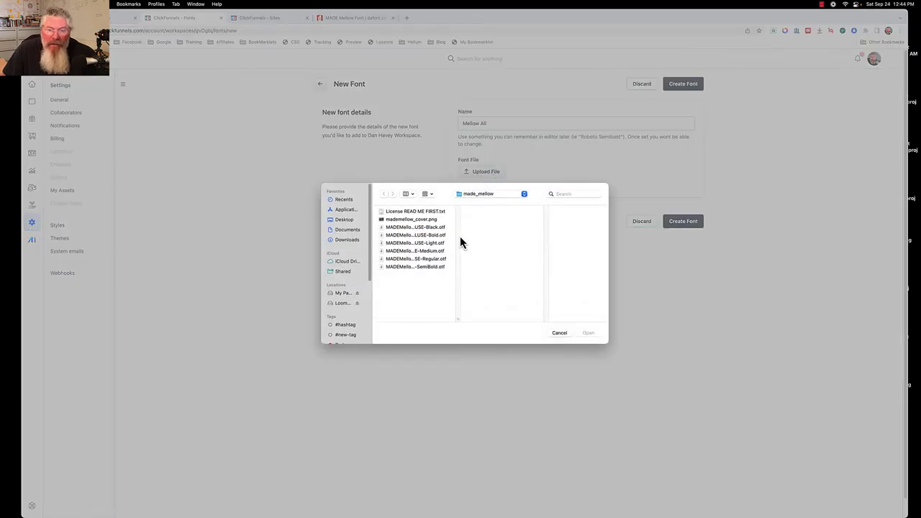
left_click(427, 267)
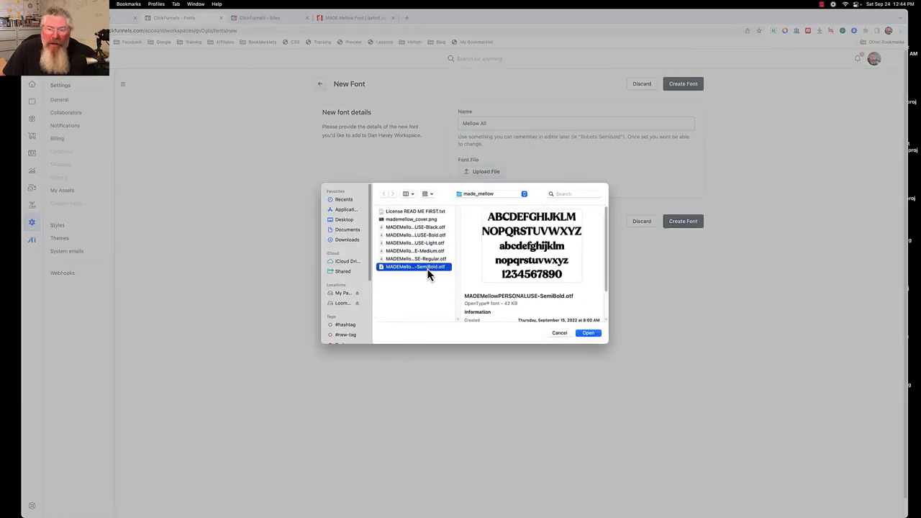
left_click(587, 333)
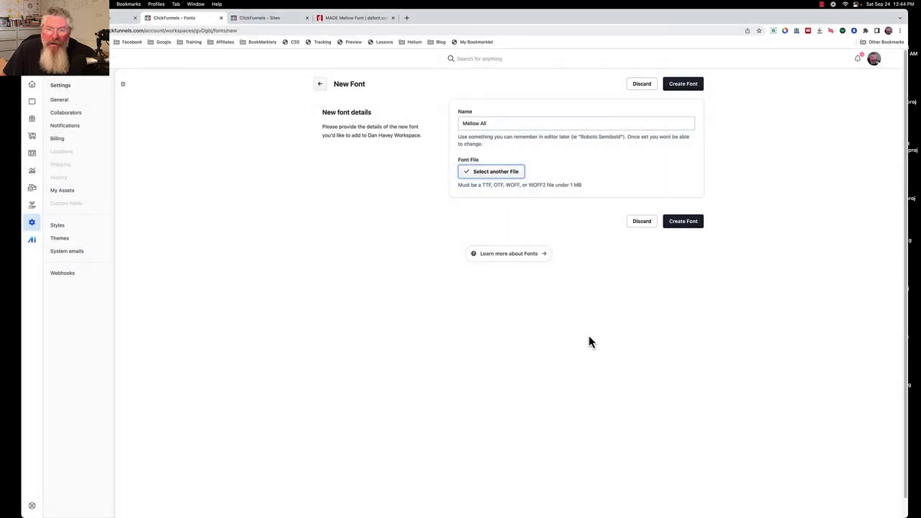
left_click(503, 180)
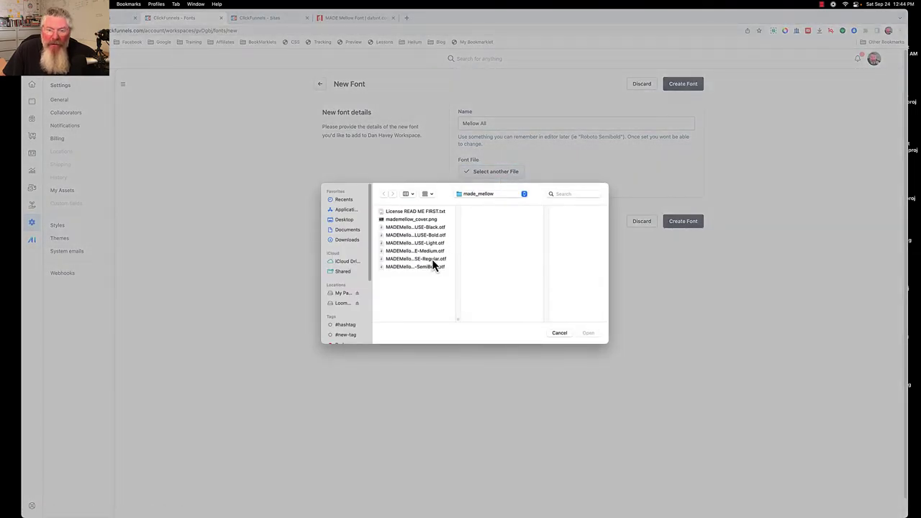
left_click(432, 260)
left_click(584, 333)
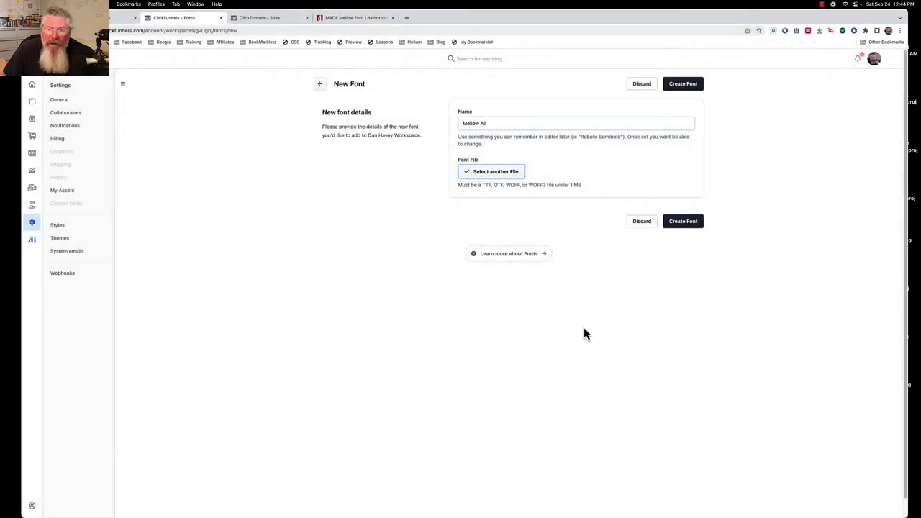
Step: Select MADEMellowPERSONALUSE-Medium.otf as the font file for Mellow All and create the font
left_click(503, 173)
left_click(429, 251)
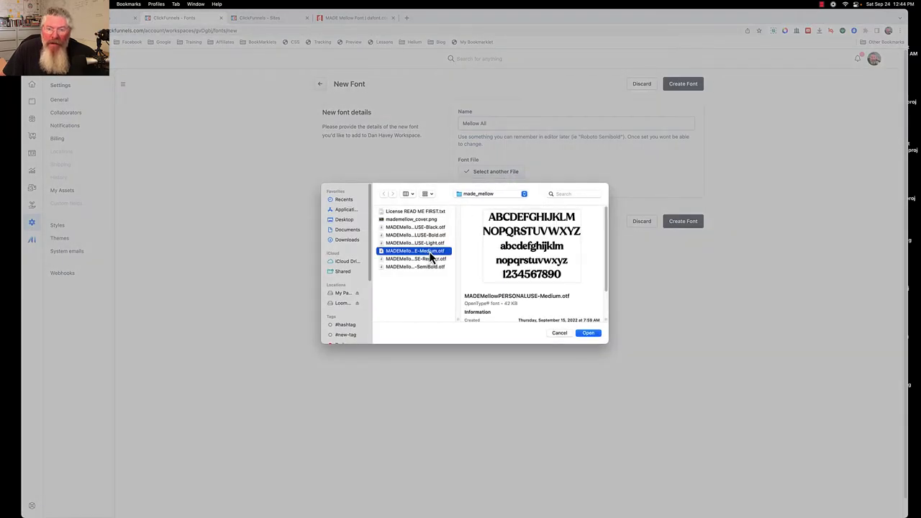
left_click(592, 335)
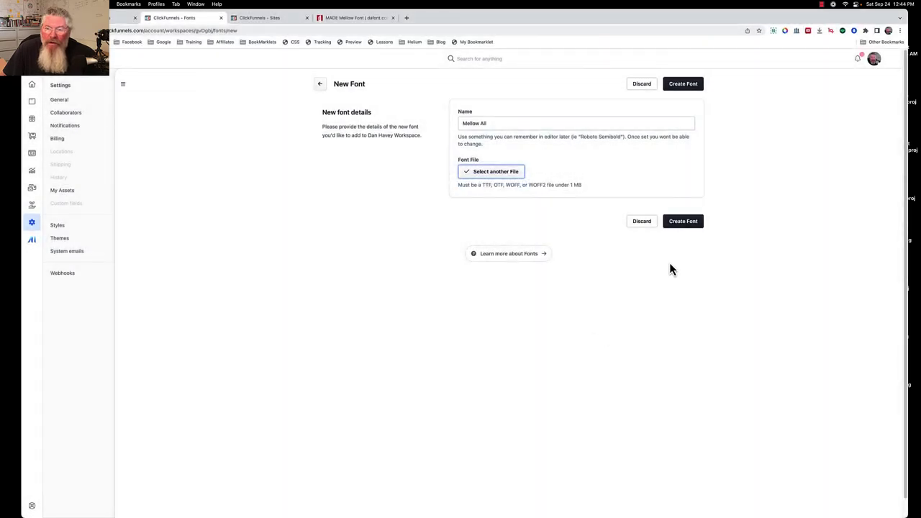
left_click(682, 223)
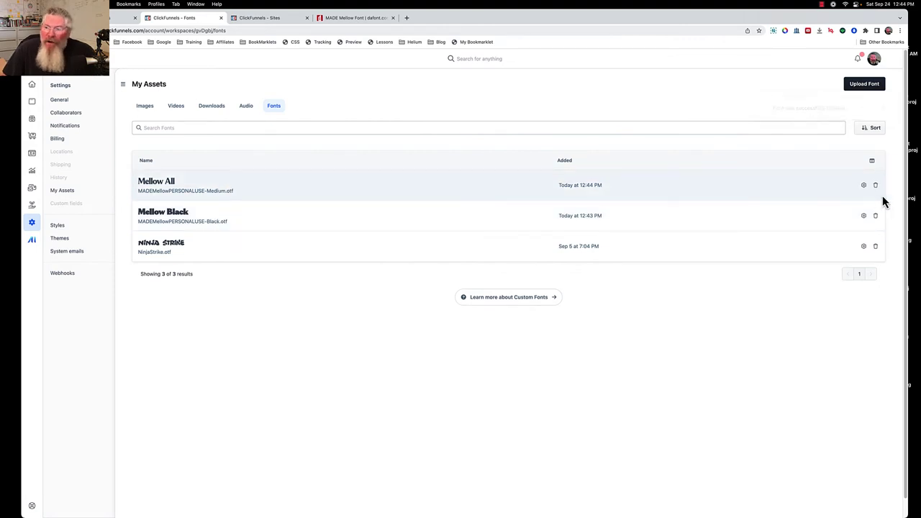
Step: Download the Mellow All font's current file, open it to check which style it contains, and return to the fonts list
left_click(797, 193)
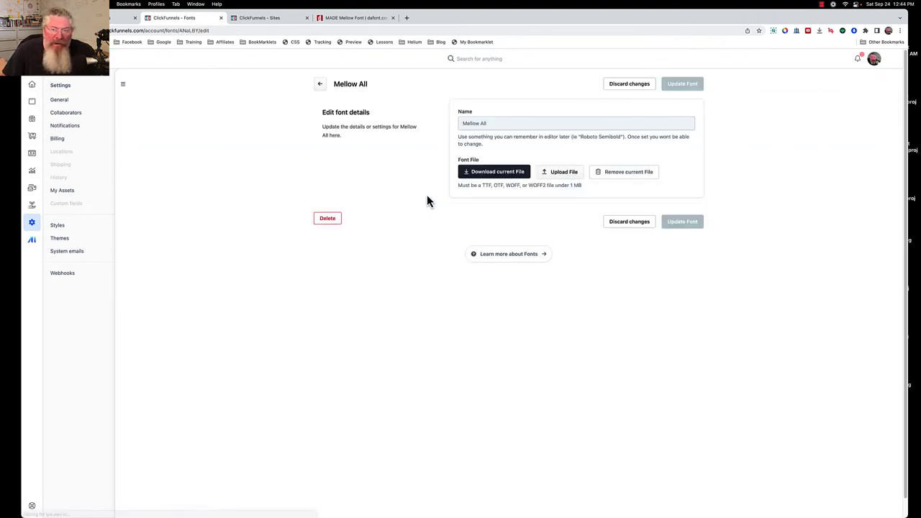
left_click(493, 173)
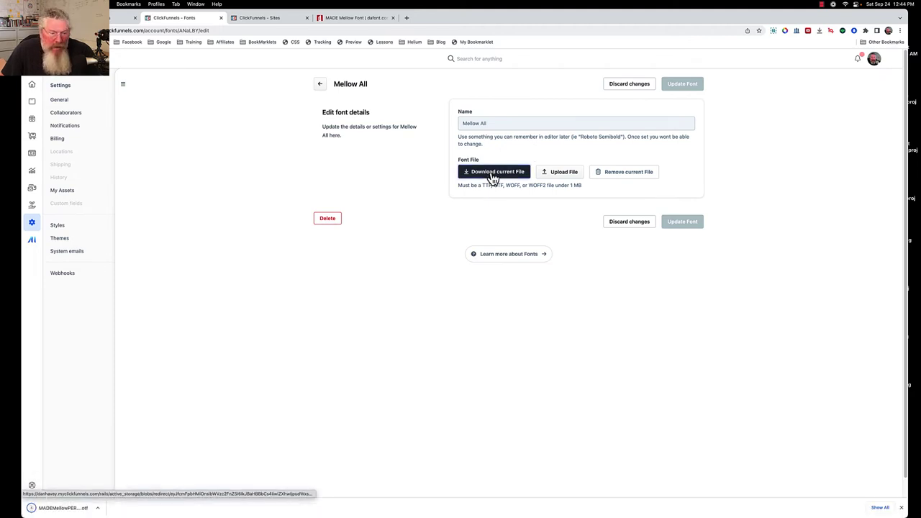
left_click(77, 509)
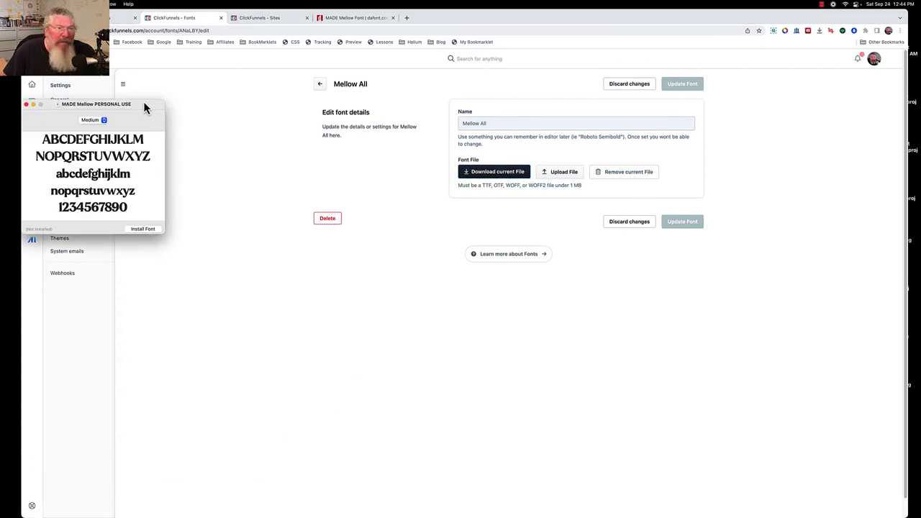
left_click_drag(138, 104, 275, 136)
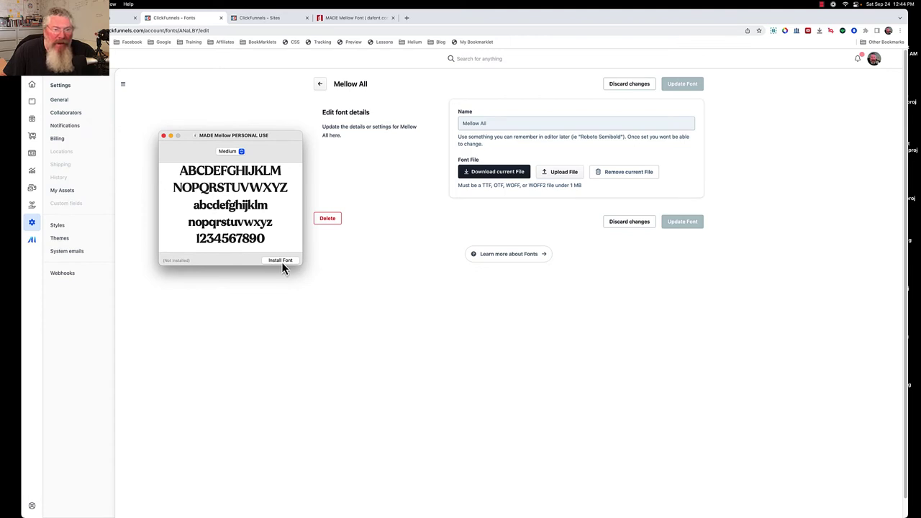
left_click(163, 135)
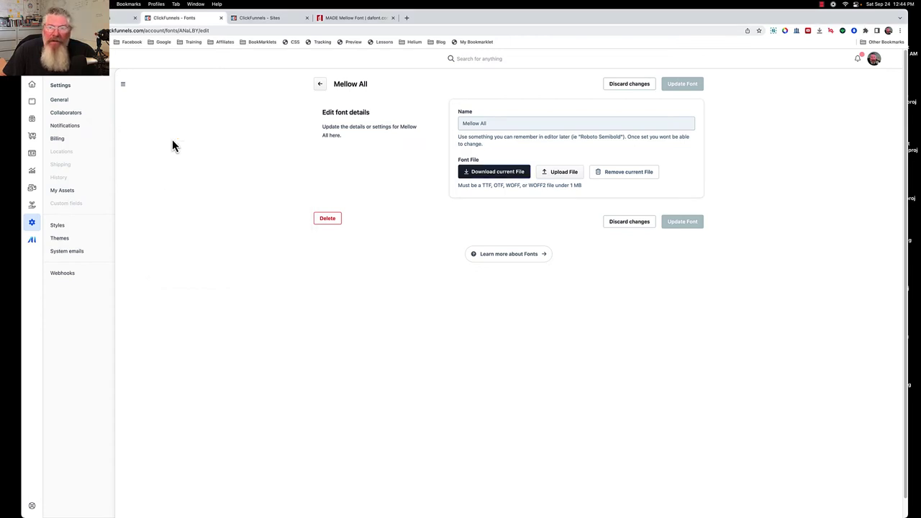
left_click(320, 83)
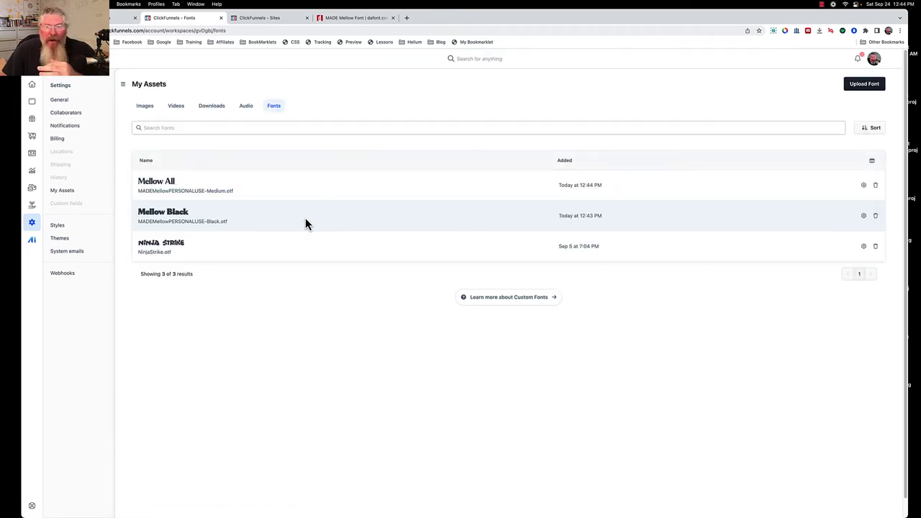
Step: Compare the MADE Mellow style files on the dafont page with the fonts uploaded in My Assets
left_click(358, 17)
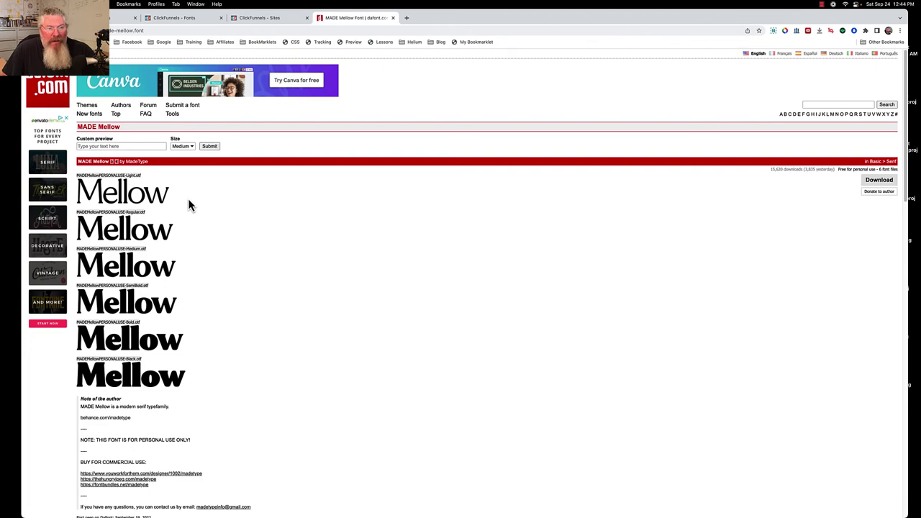
left_click(200, 23)
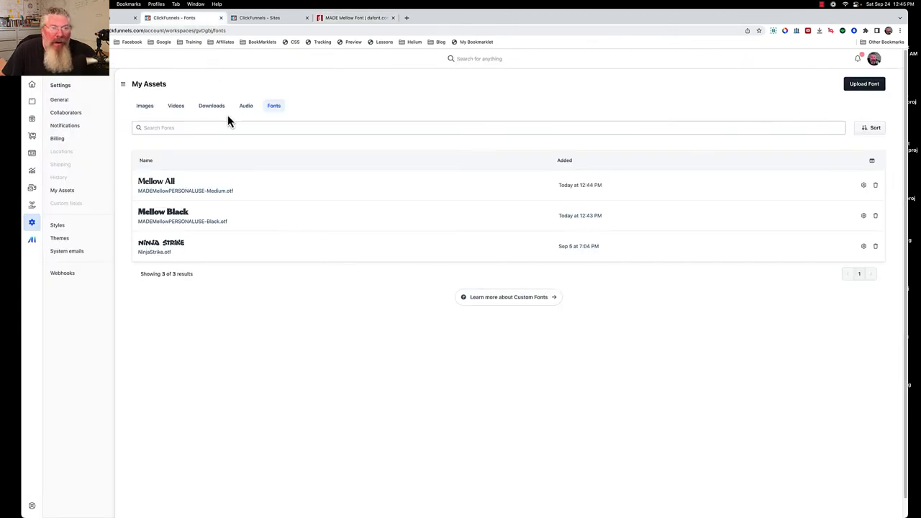
left_click(351, 20)
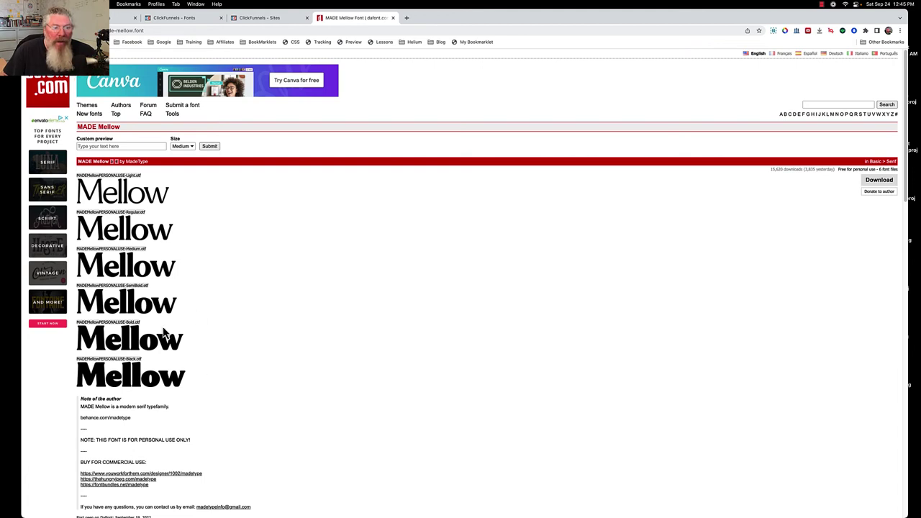
left_click(190, 18)
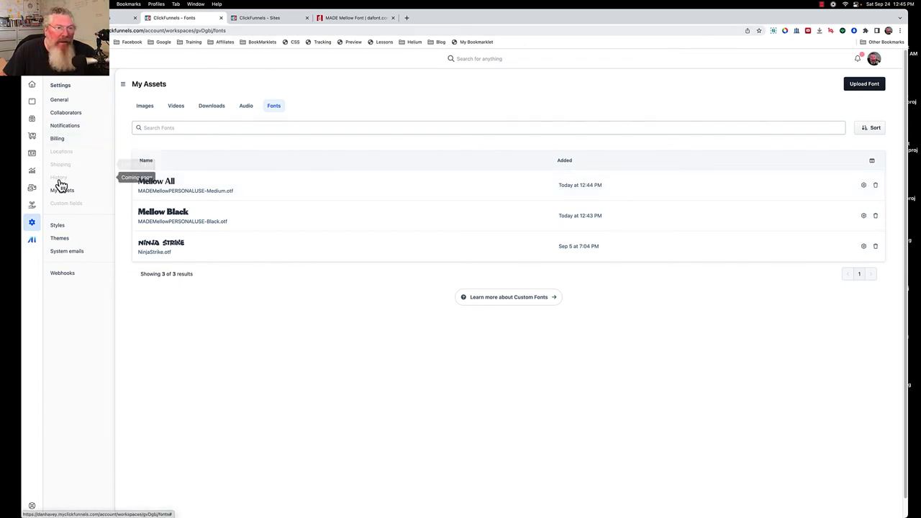
Step: Open the standalone page Test QA Call from the site's pages in the page editor
left_click(34, 108)
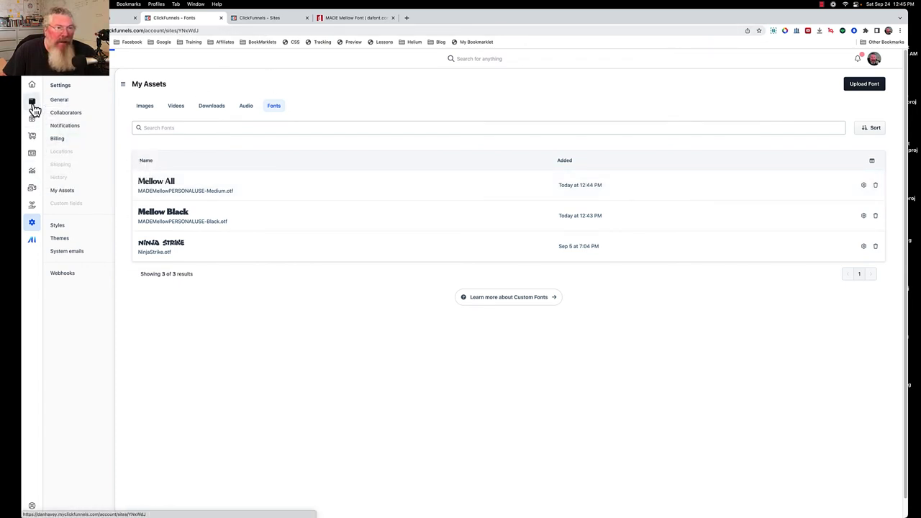
left_click(62, 177)
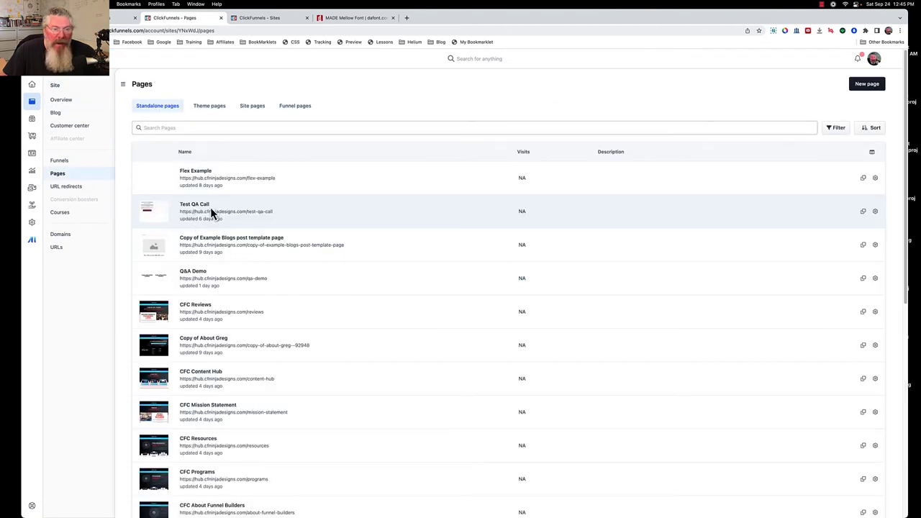
left_click(208, 209)
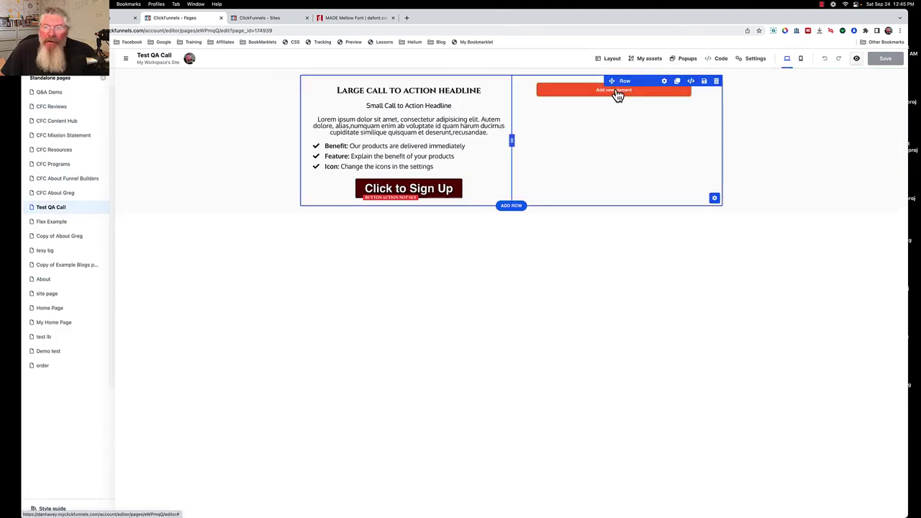
Step: Add a Headline element to the empty column beside the existing call-to-action content
left_click(617, 92)
left_click(754, 135)
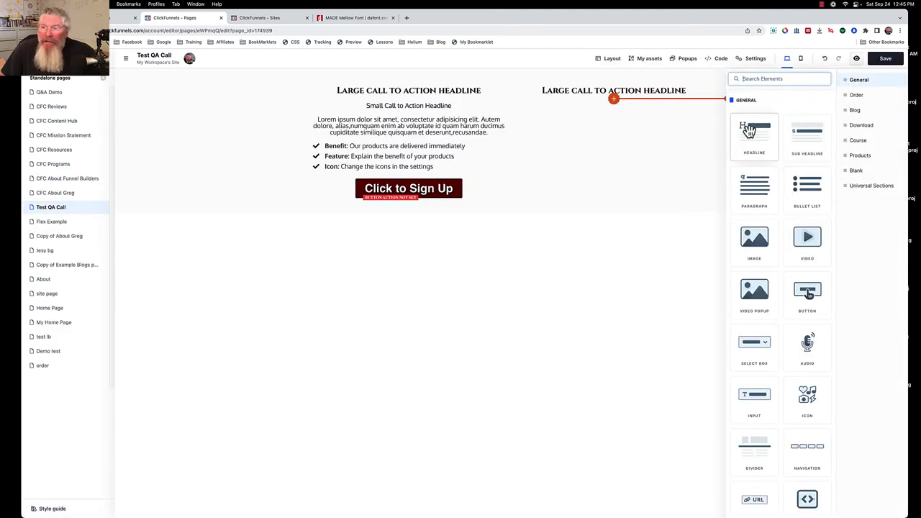
left_click(590, 98)
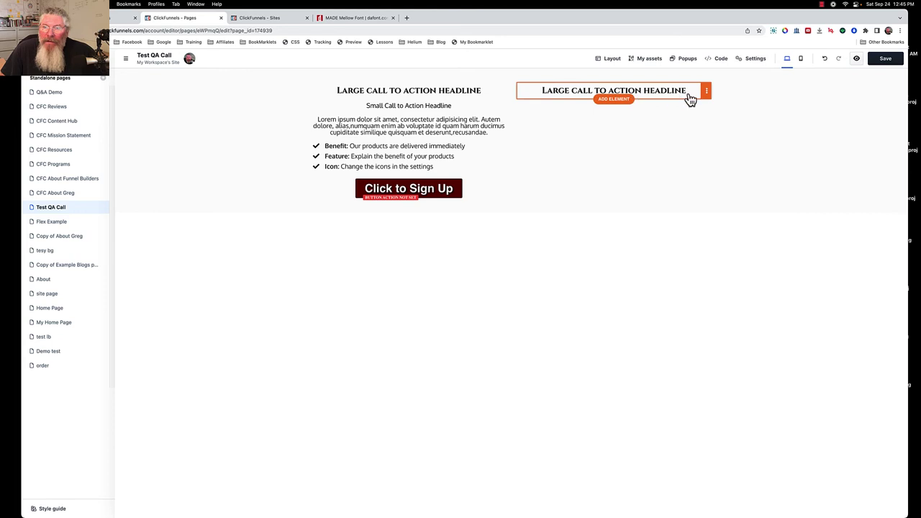
Step: Override the new headline's typography style and set its font family to Mellow Black
left_click(705, 93)
left_click(679, 105)
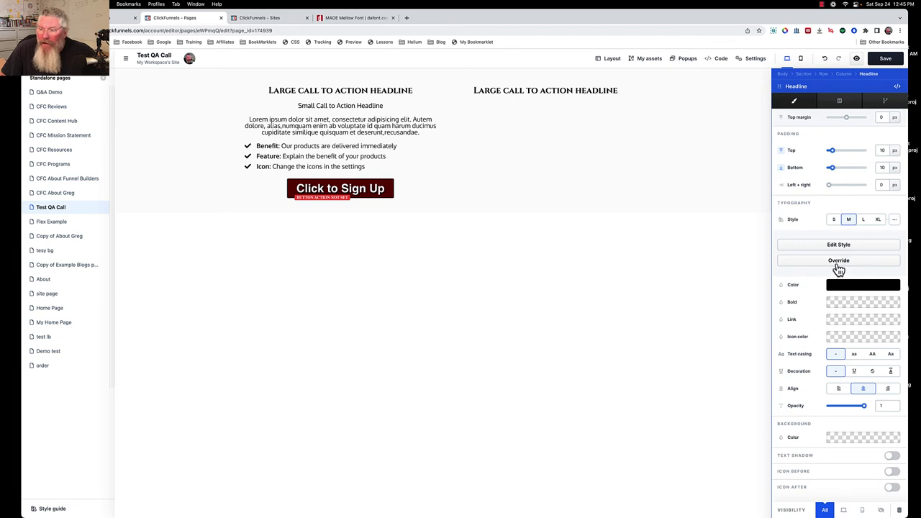
left_click(838, 266)
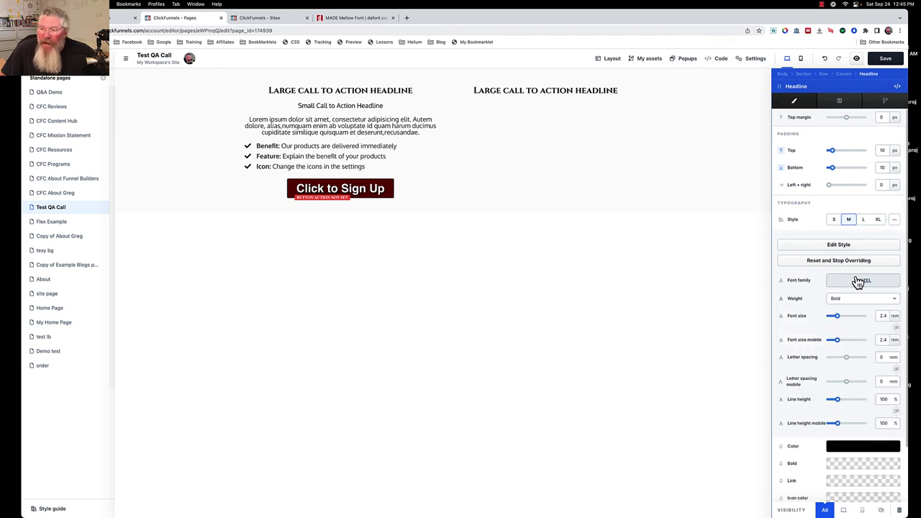
left_click(858, 281)
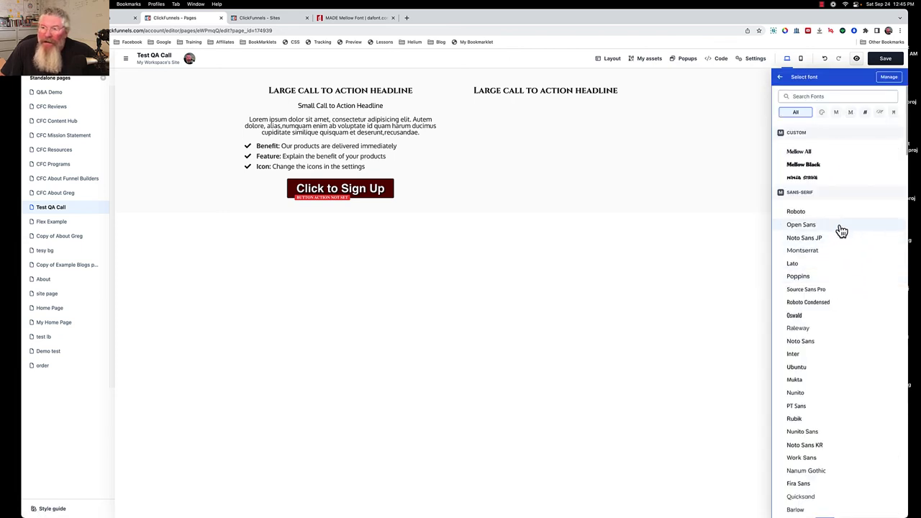
left_click(812, 166)
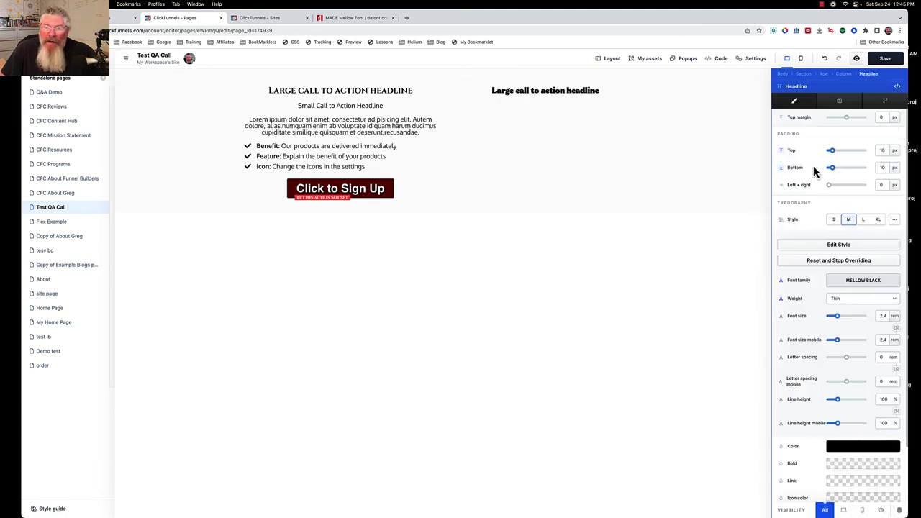
Step: Try the new headline in Mellow All and then Ninja Strike, and enlarge its font size to 6.61 rem
left_click(863, 283)
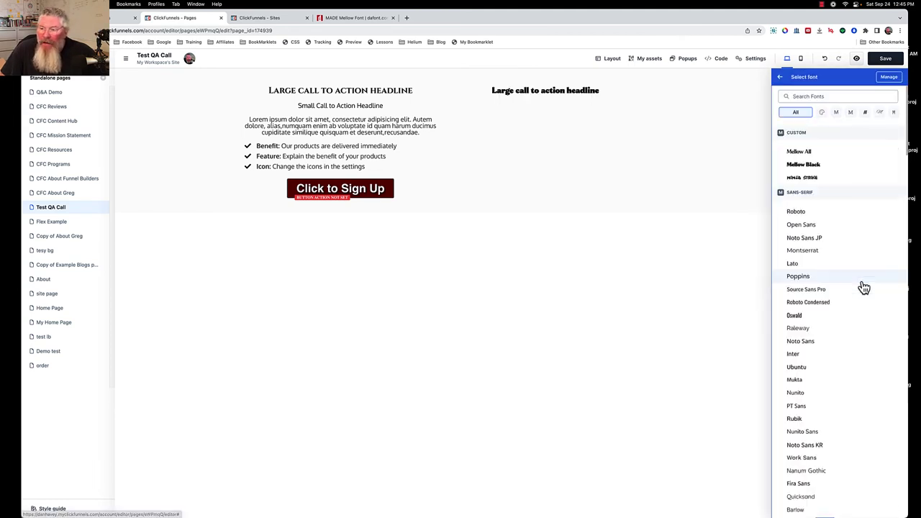
left_click(804, 153)
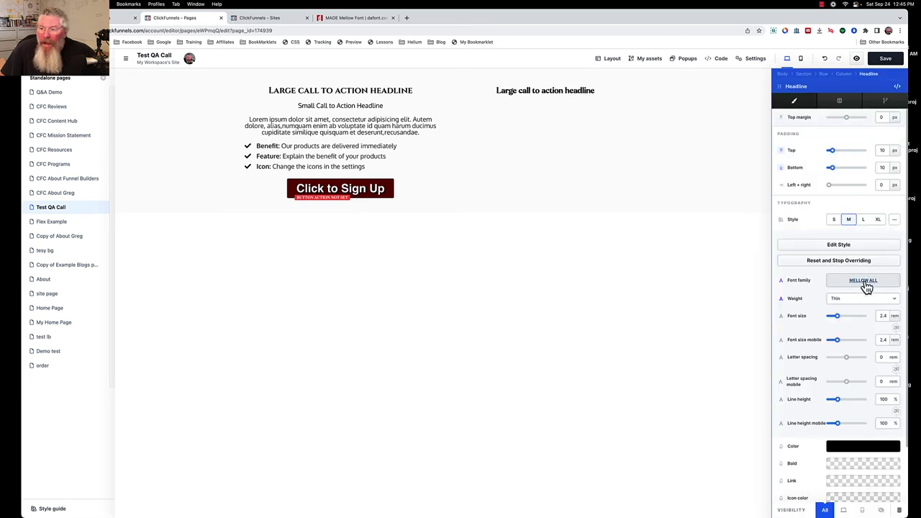
left_click(865, 279)
left_click(809, 177)
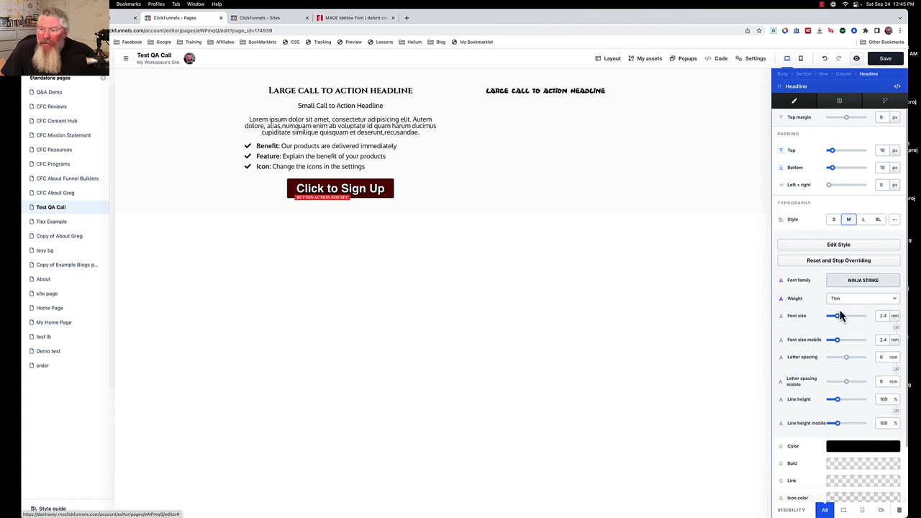
left_click_drag(839, 321, 853, 323)
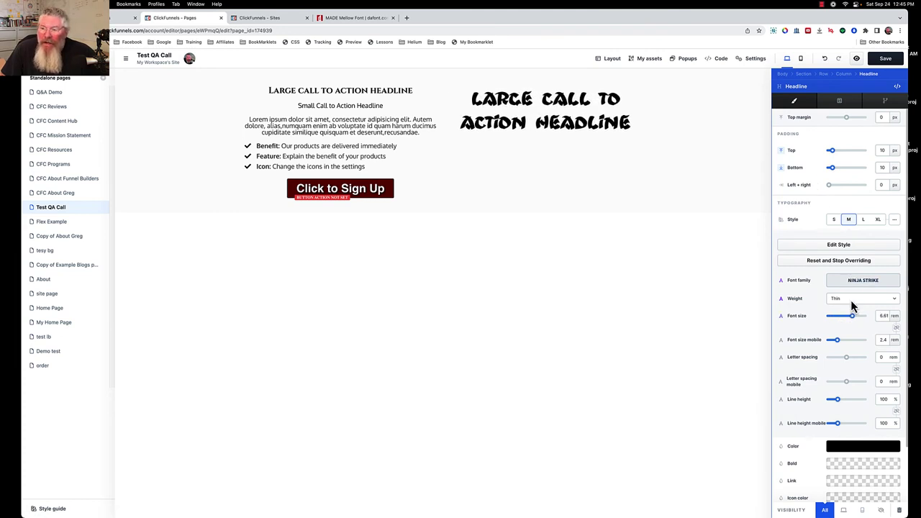
Step: Try the Extra-Light, Medium and Extra-Bold weights on the Ninja Strike headline
left_click(850, 298)
left_click(850, 307)
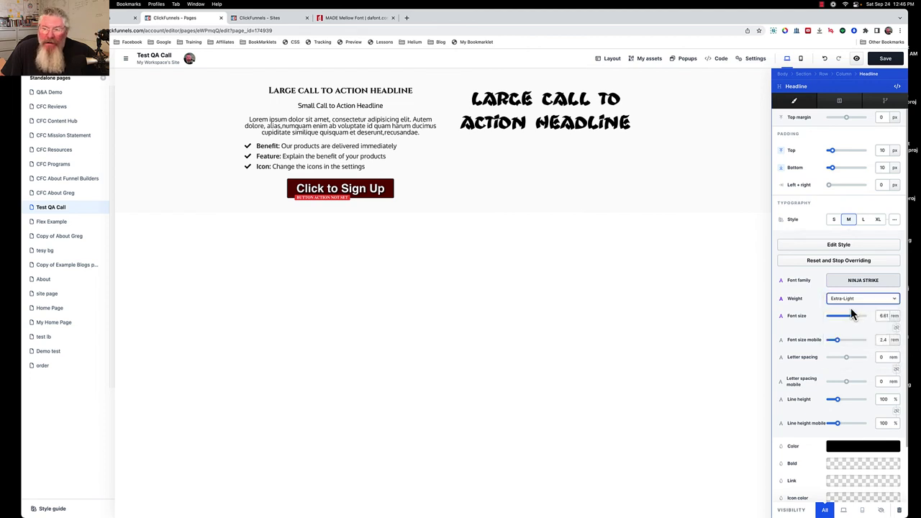
left_click(851, 297)
left_click(847, 323)
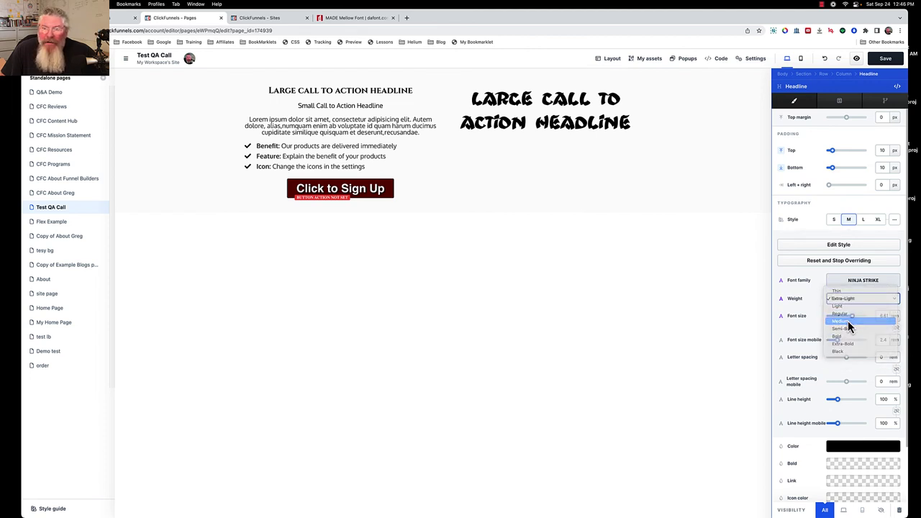
left_click(849, 298)
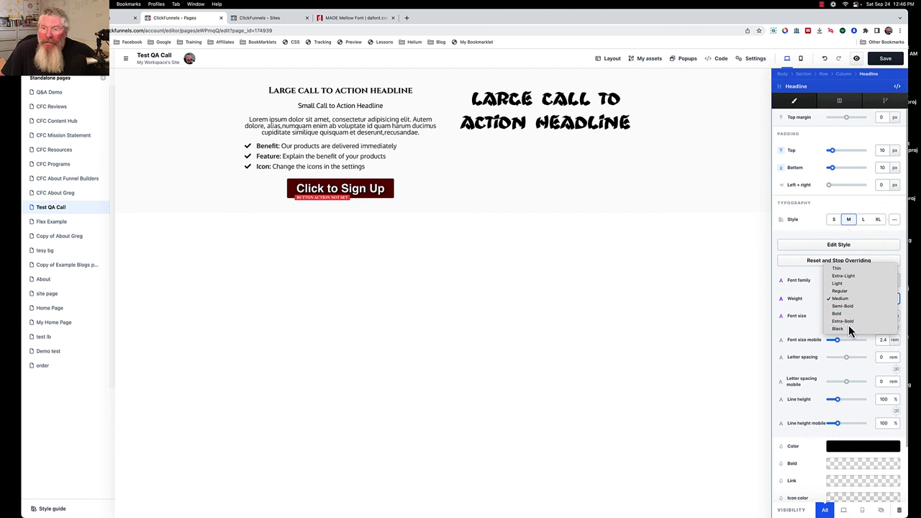
left_click(848, 325)
Step: Set the new headline's font family to Mellow All and its weight to Thin
left_click(848, 283)
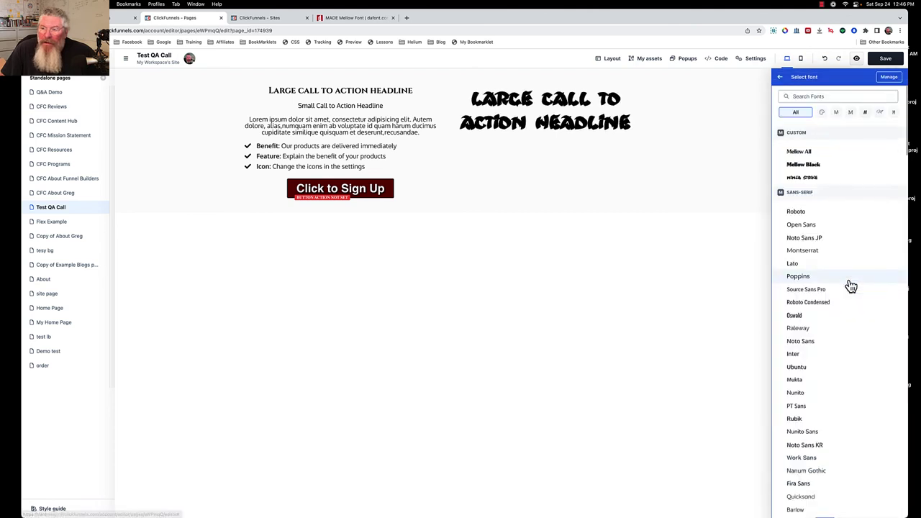
left_click(801, 152)
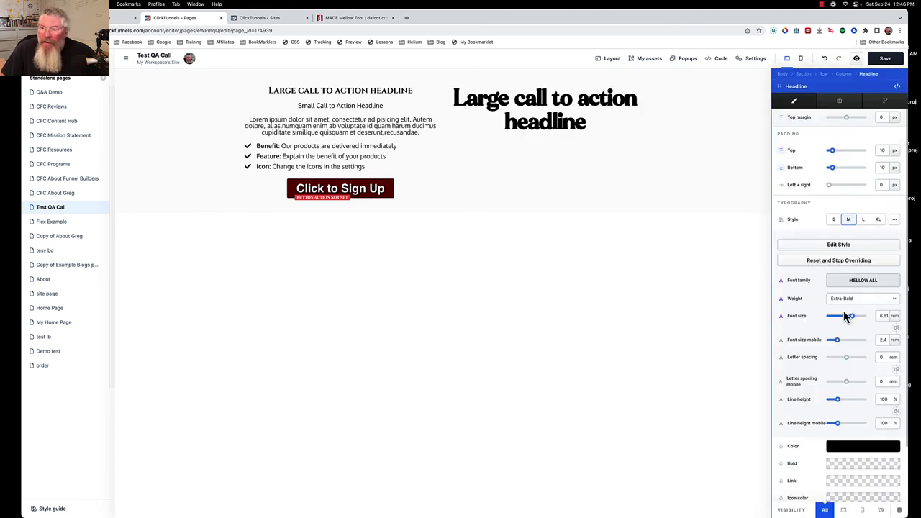
left_click(851, 300)
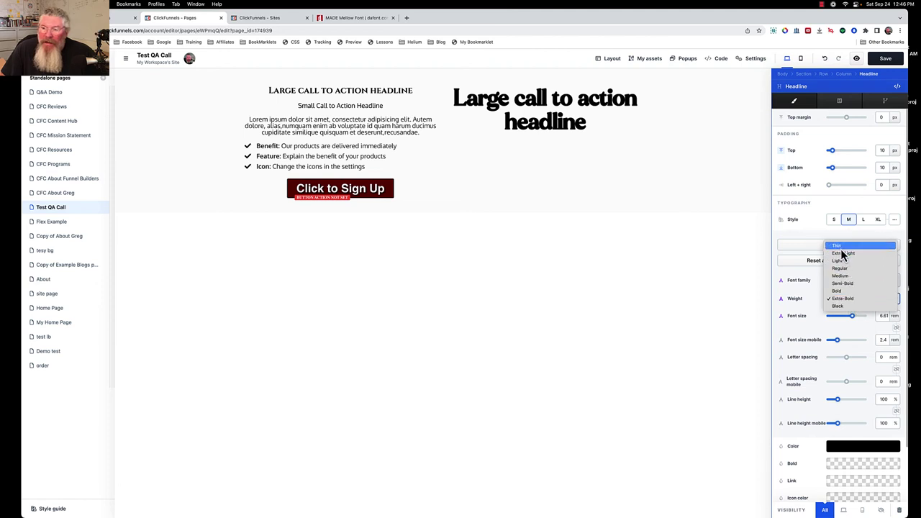
left_click(840, 247)
Step: Try the Regular, Thin and Black weights on the Mellow All headline
left_click(847, 298)
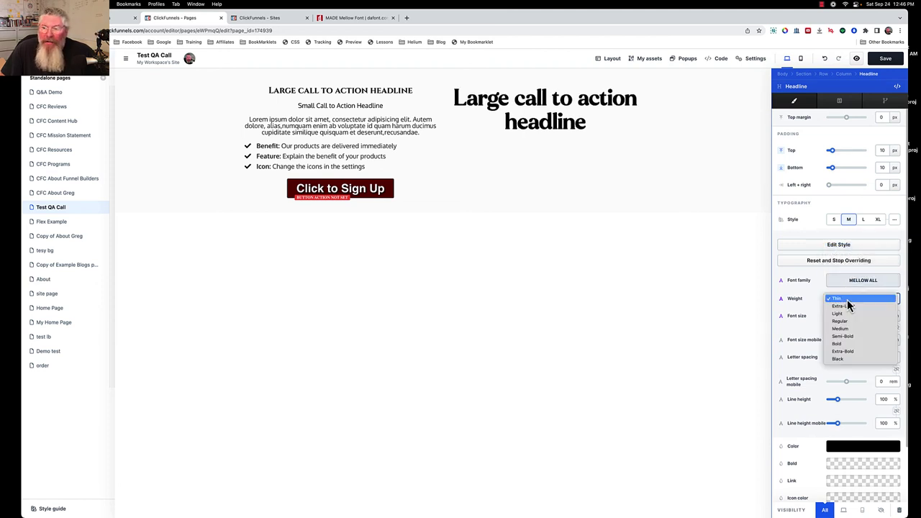
left_click(844, 324)
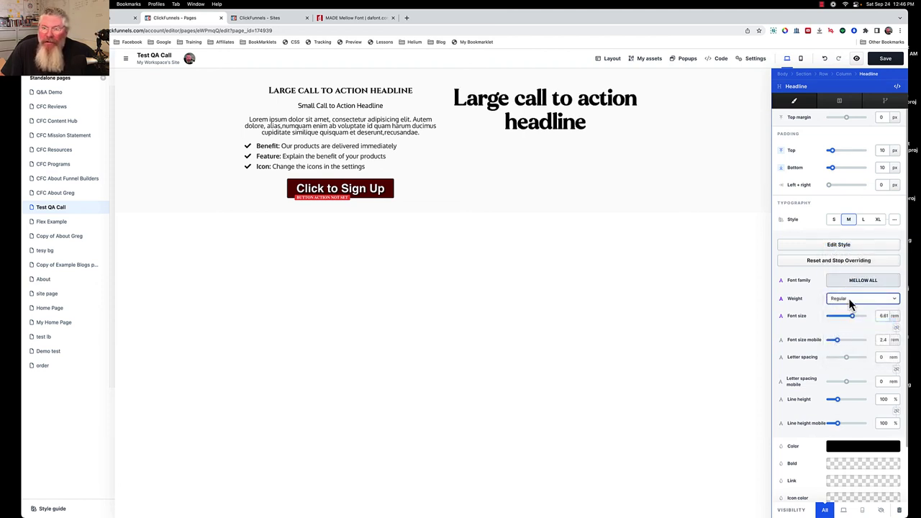
left_click(849, 297)
left_click(844, 279)
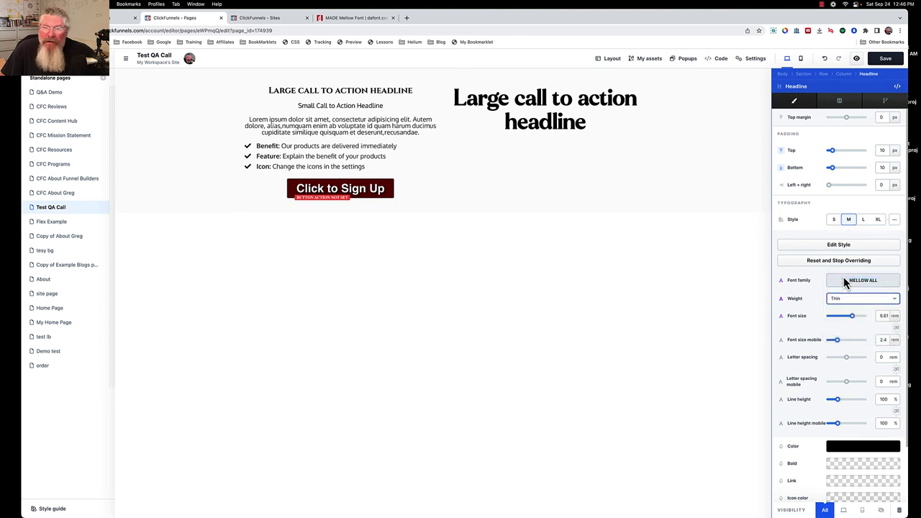
left_click(843, 298)
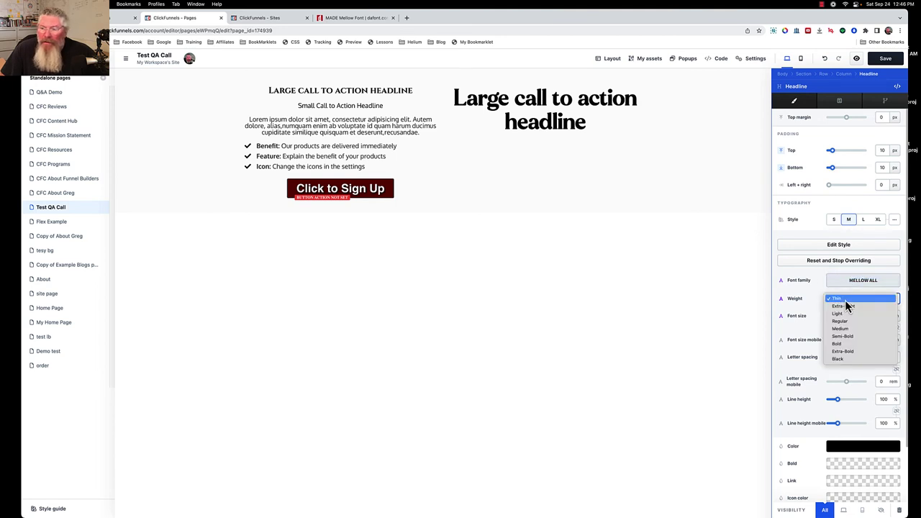
left_click(844, 359)
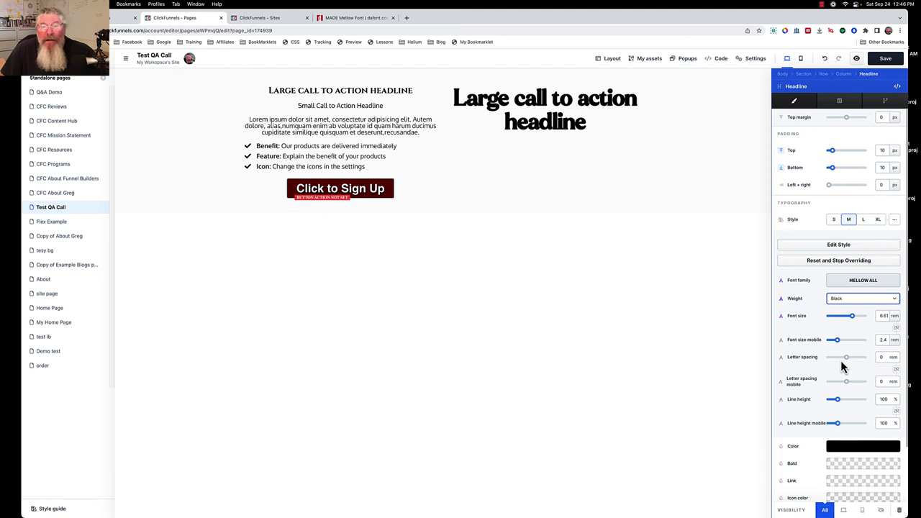
Step: Try the Extra-Light, Light and Regular weights on the Mellow All headline
left_click(847, 299)
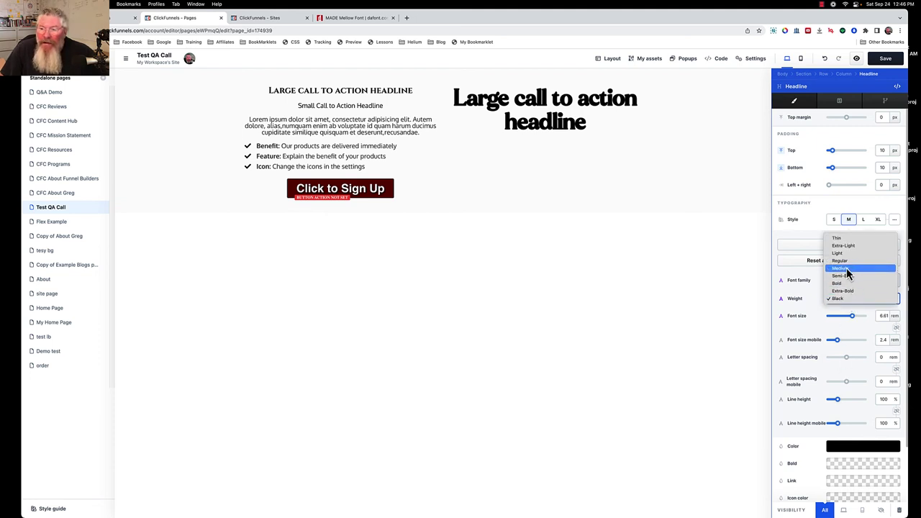
key("Escape")
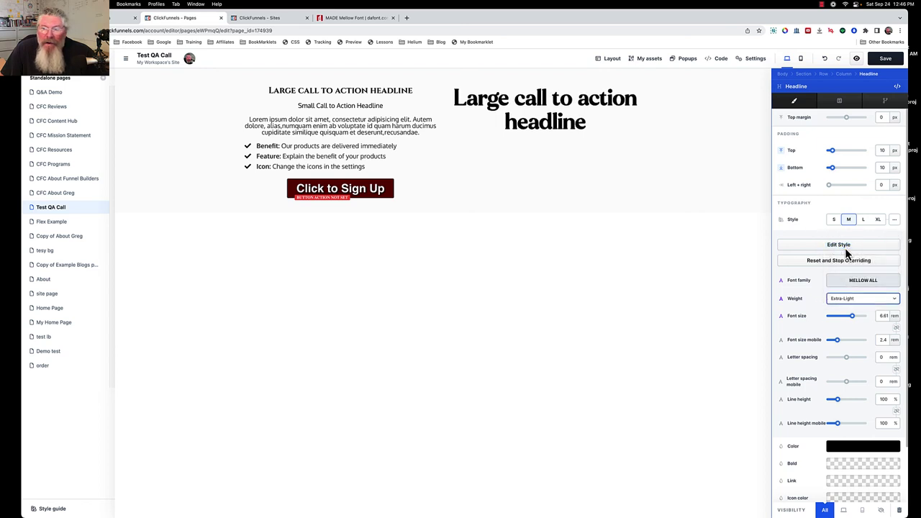
left_click(847, 302)
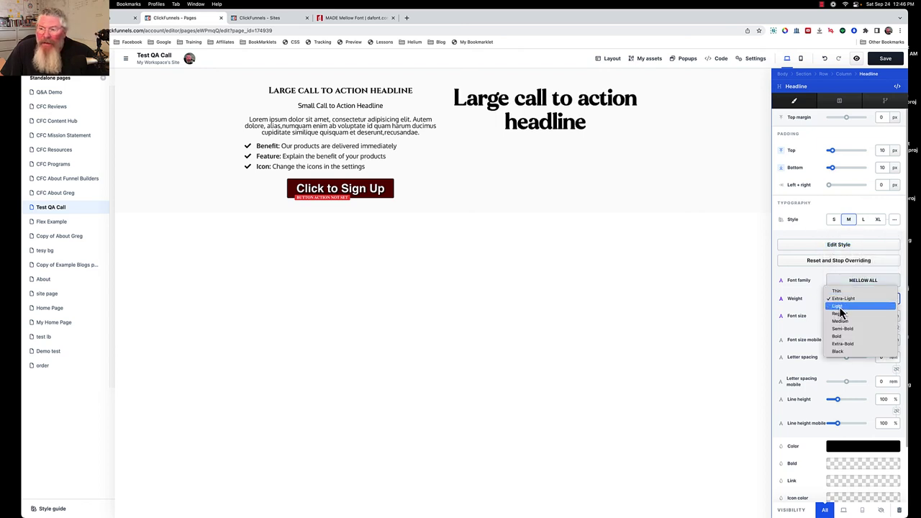
left_click(839, 308)
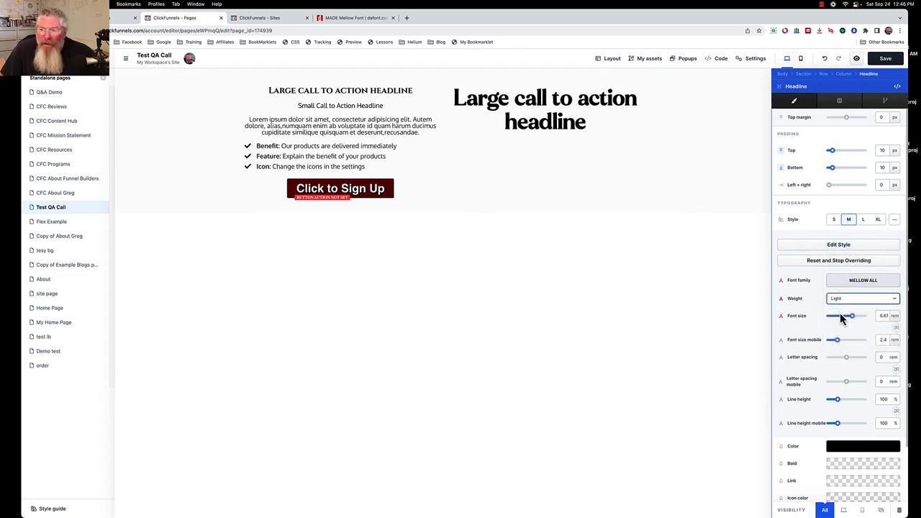
left_click(842, 302)
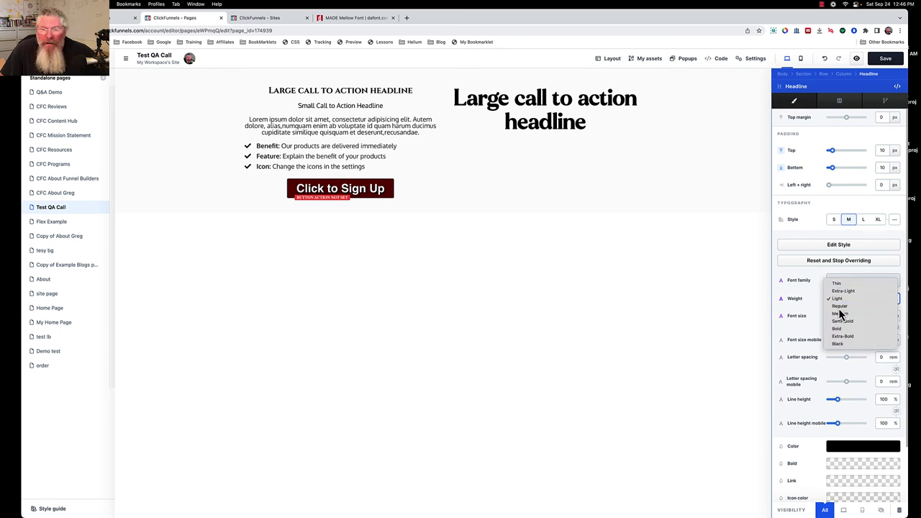
left_click(839, 307)
Step: Compare the Semi-Bold and Black weights on the Mellow All headline, ending on Semi-Bold
left_click(840, 303)
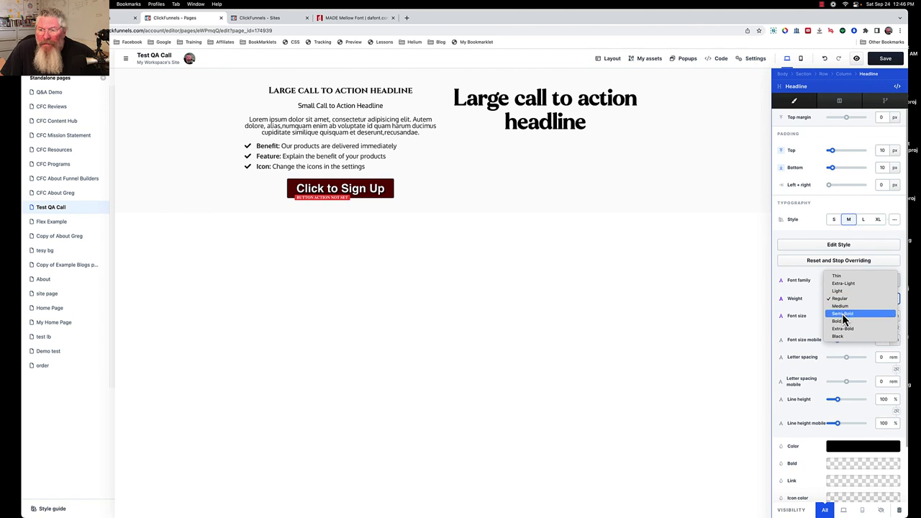
left_click(843, 315)
left_click(843, 299)
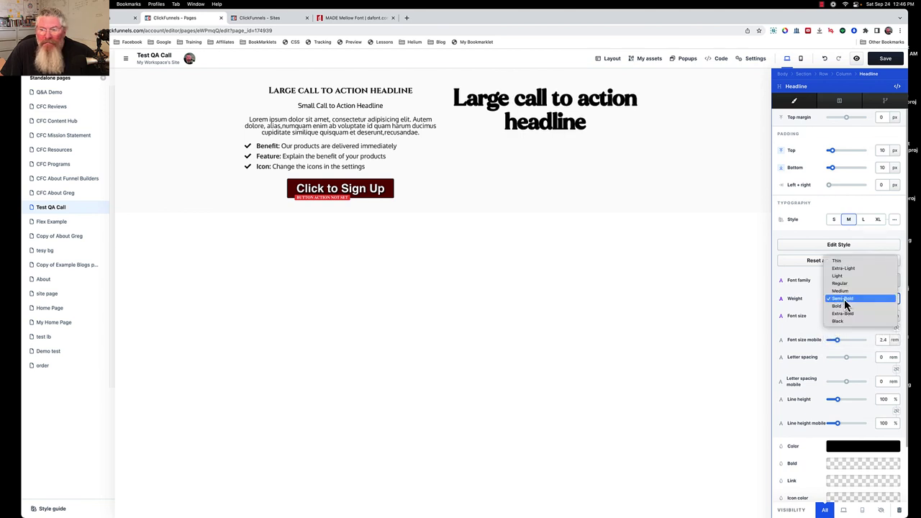
left_click(839, 320)
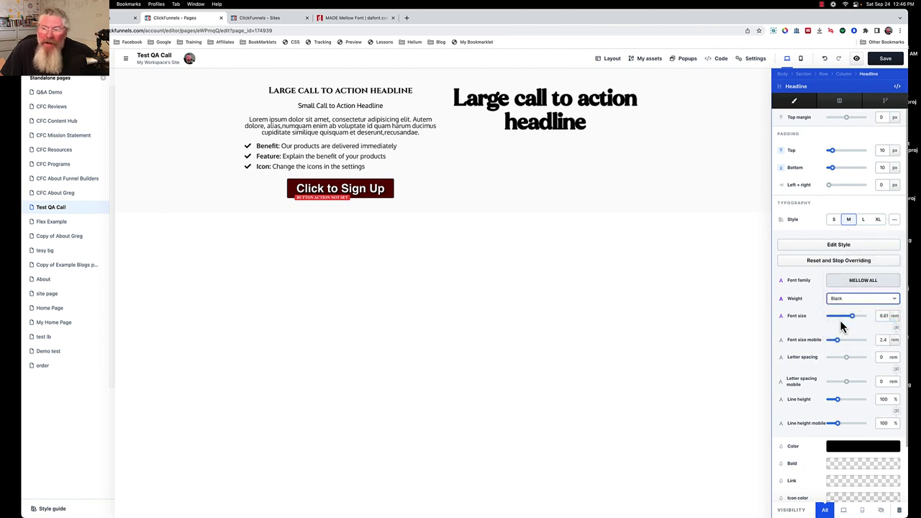
left_click(839, 299)
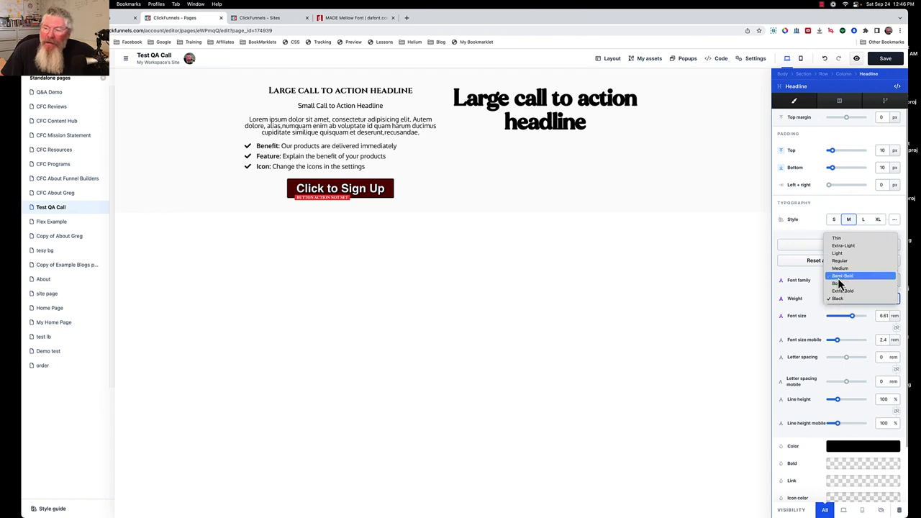
left_click(839, 276)
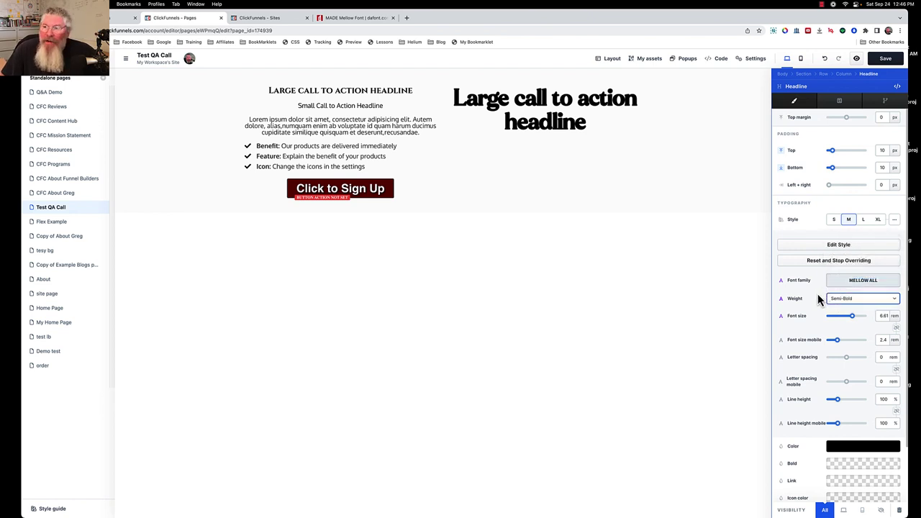
Step: Deselect the headline and leave the page editor for the site's page list, discarding the unsaved changes
left_click(695, 287)
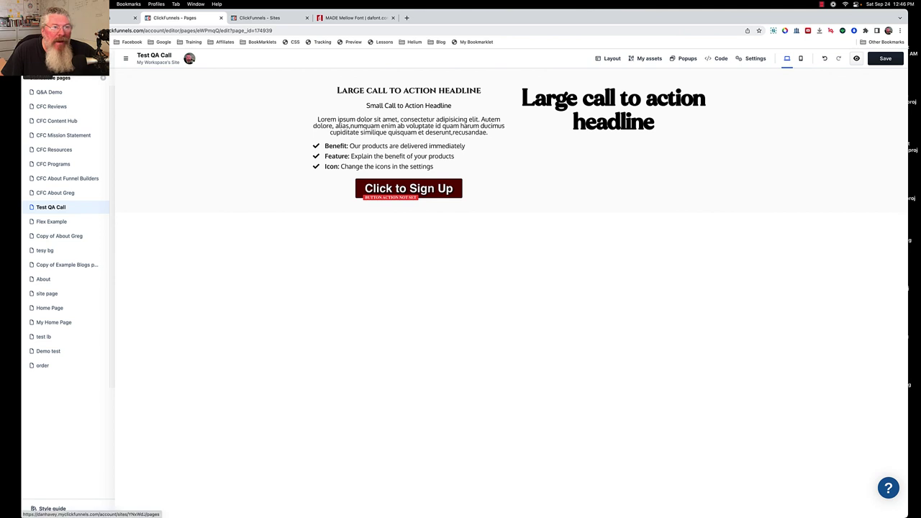
left_click(72, 71)
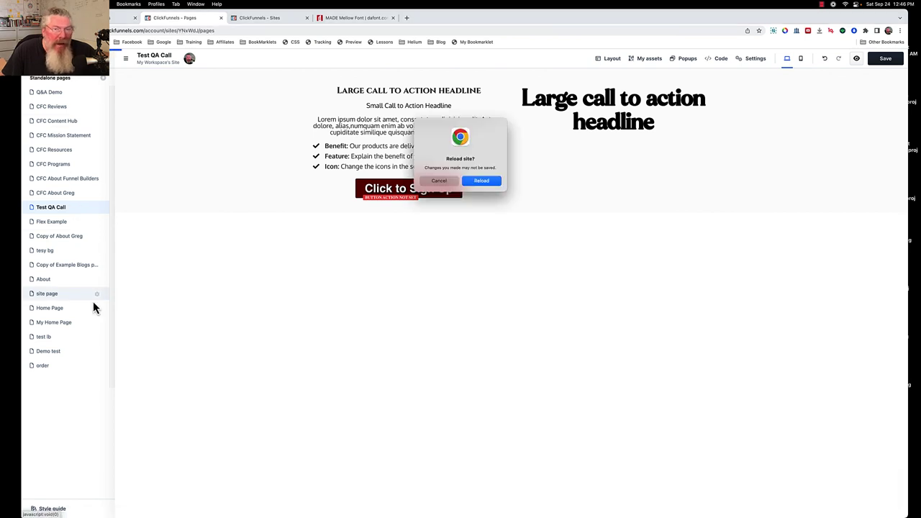
left_click(486, 182)
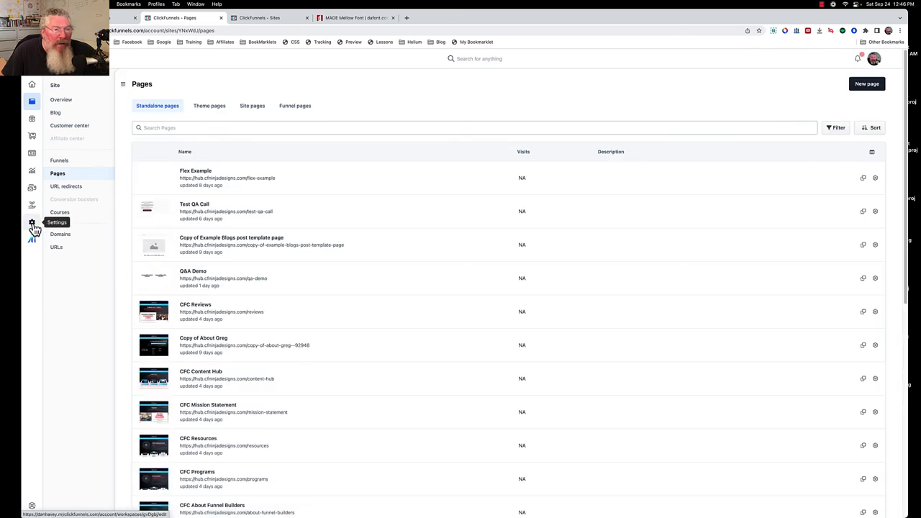
Step: Open the Mellow All font for editing from the fonts in the workspace's assets
left_click(33, 224)
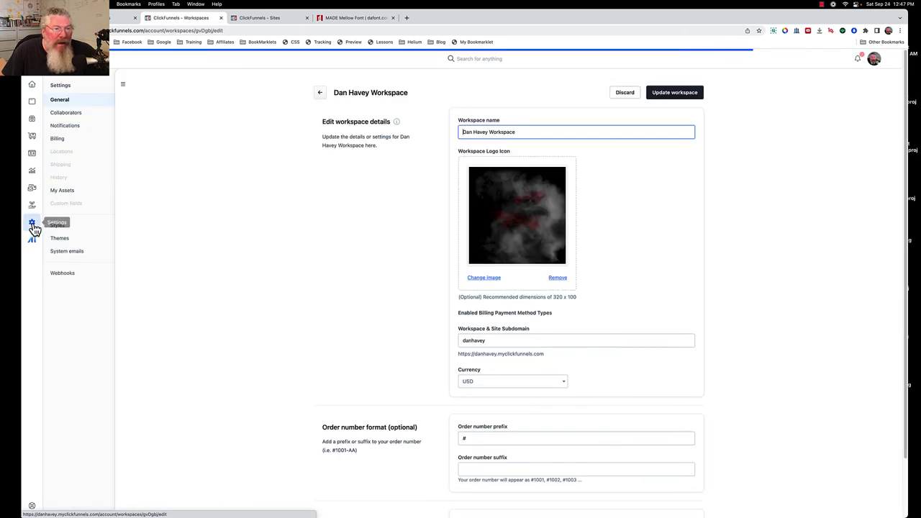
left_click(63, 195)
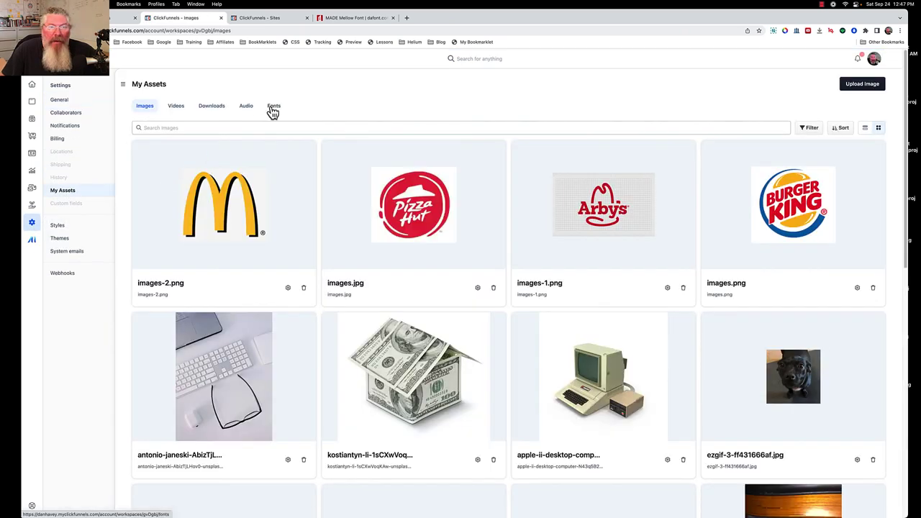
left_click(273, 109)
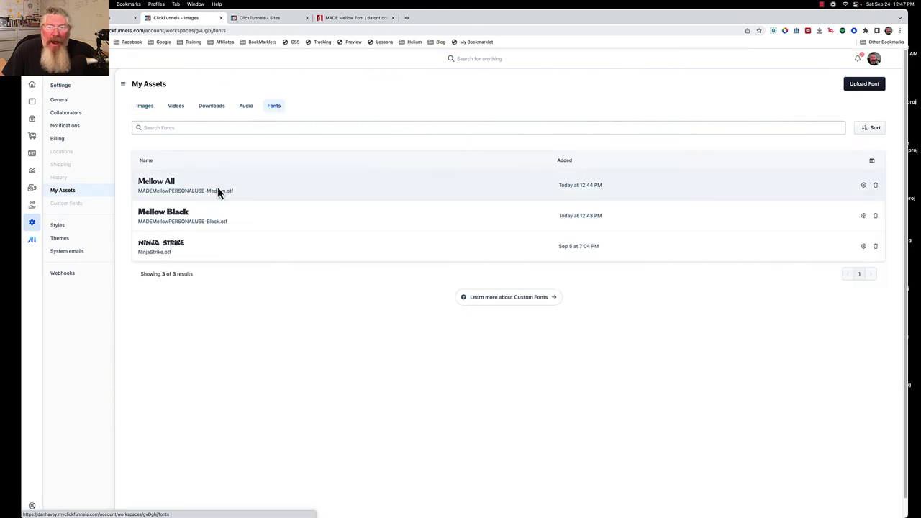
left_click(863, 186)
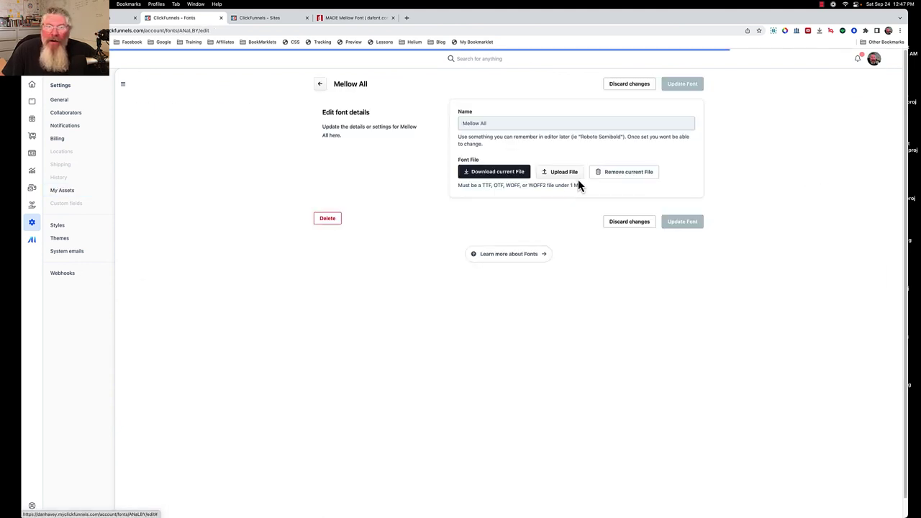